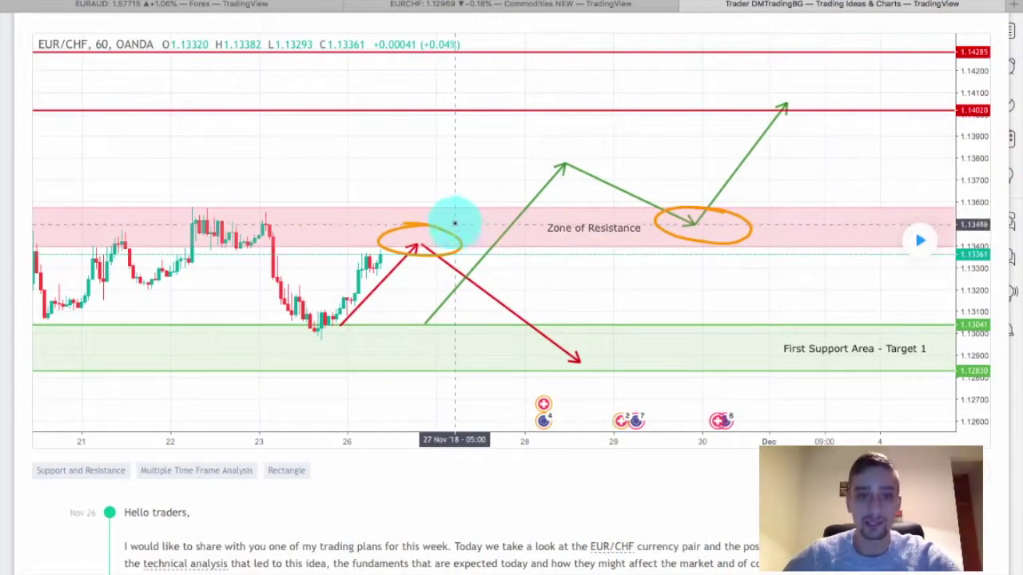
Step: Examine the EUR/CHF idea's chart, covering the resistance zone, the first support area and the red and green scenario arrows
scroll(455, 226, "up", 2)
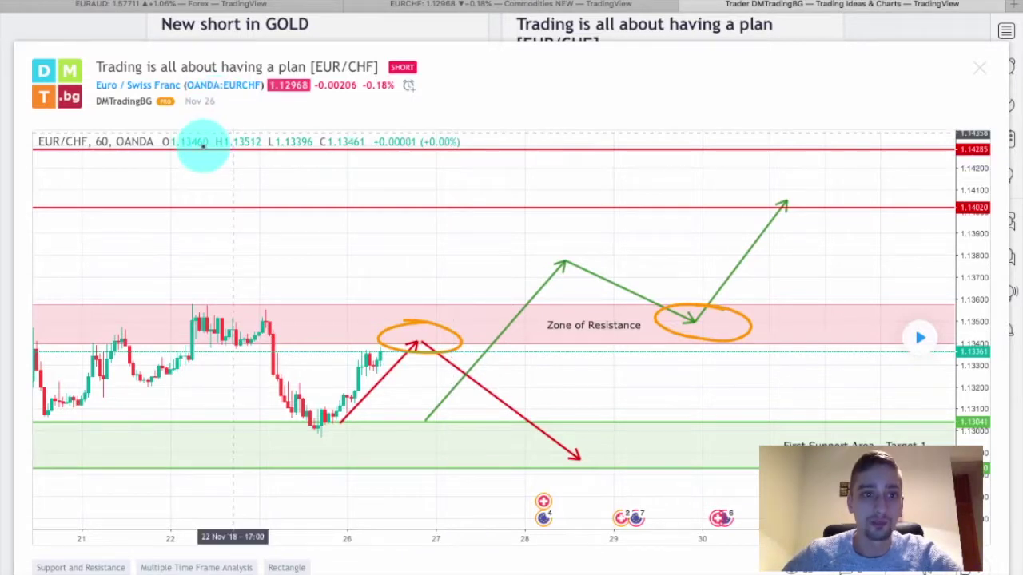
scroll(200, 151, "down", 1)
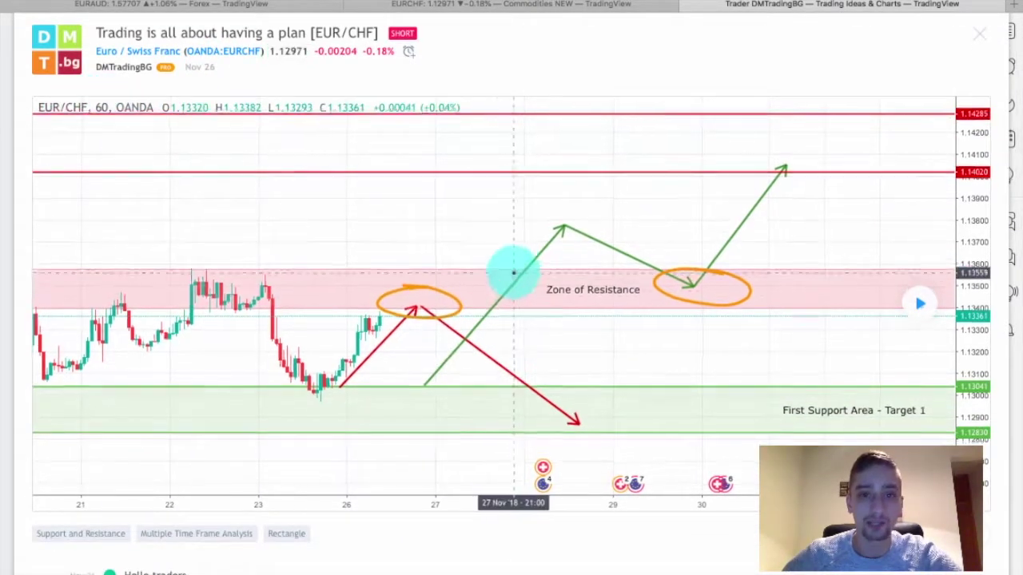
left_click_drag(511, 269, 507, 213)
left_click_drag(455, 185, 526, 171)
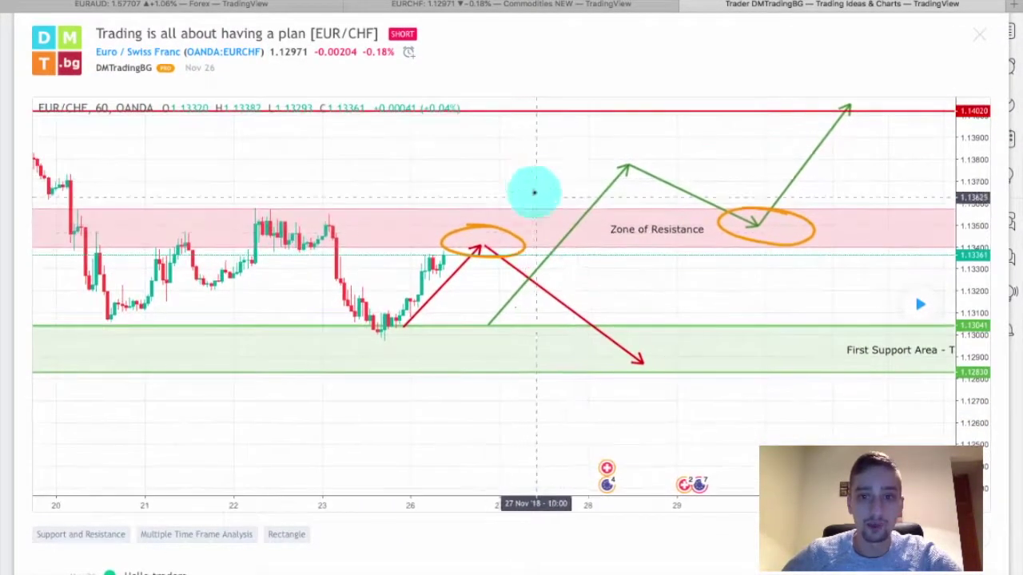
scroll(551, 206, "down", 2)
scroll(615, 206, "up", 1)
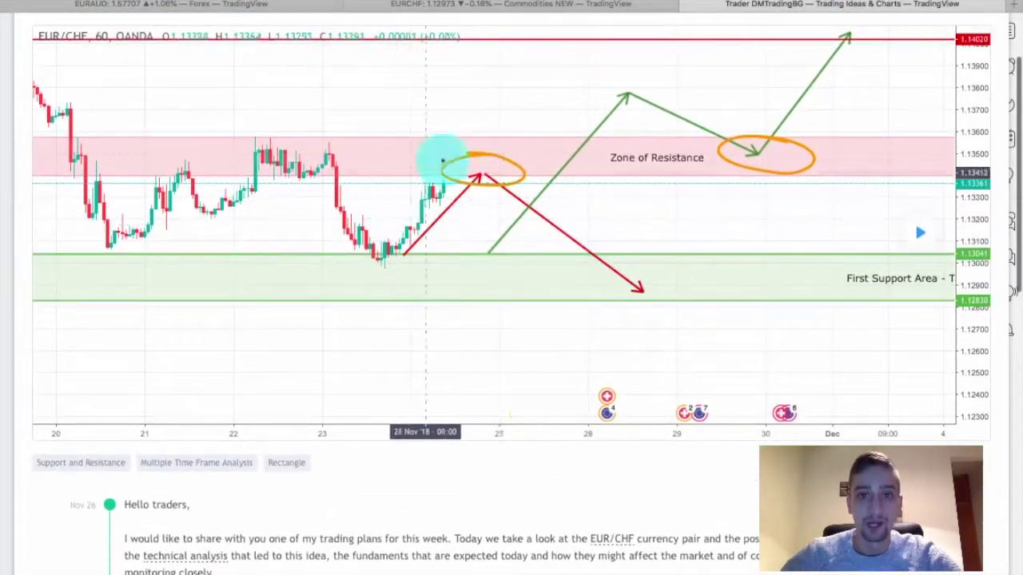
left_click_drag(724, 274, 587, 274)
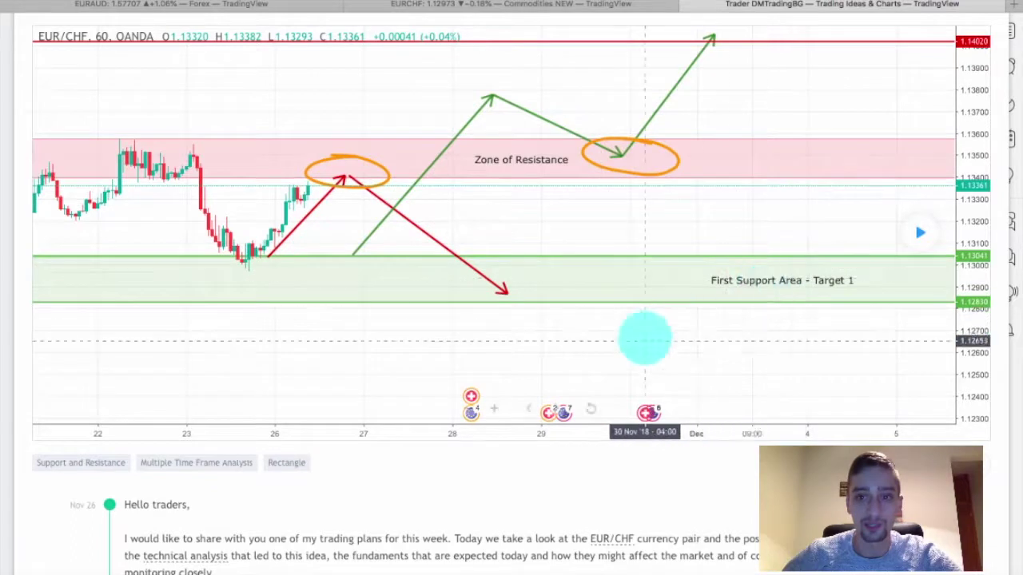
left_click_drag(644, 335, 653, 169)
left_click_drag(634, 227, 679, 377)
left_click_drag(634, 187, 621, 269)
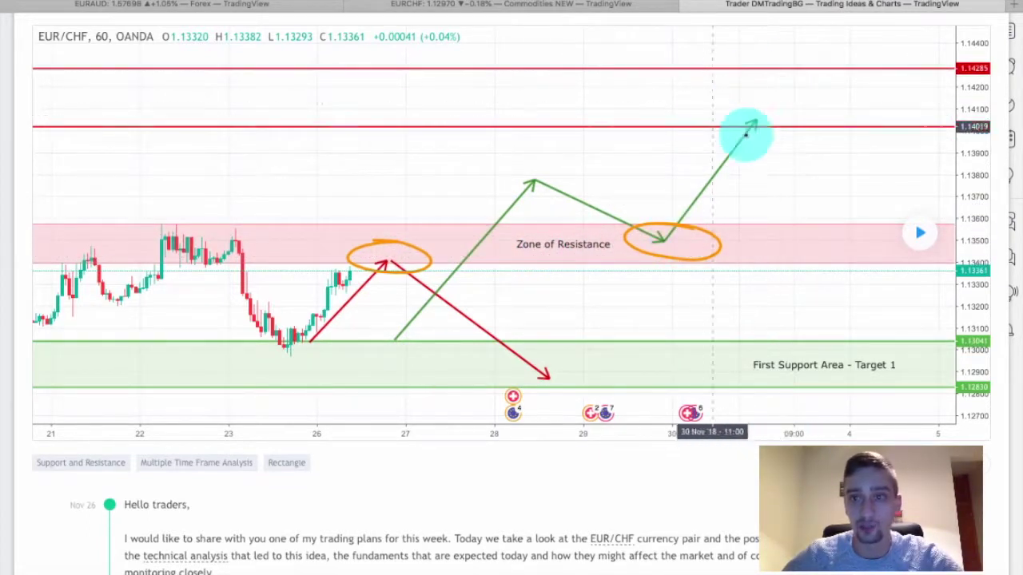
Step: Play the EUR/CHF idea forward to the latest price and compare the price action with the drawn zones and scenarios
left_click(919, 232)
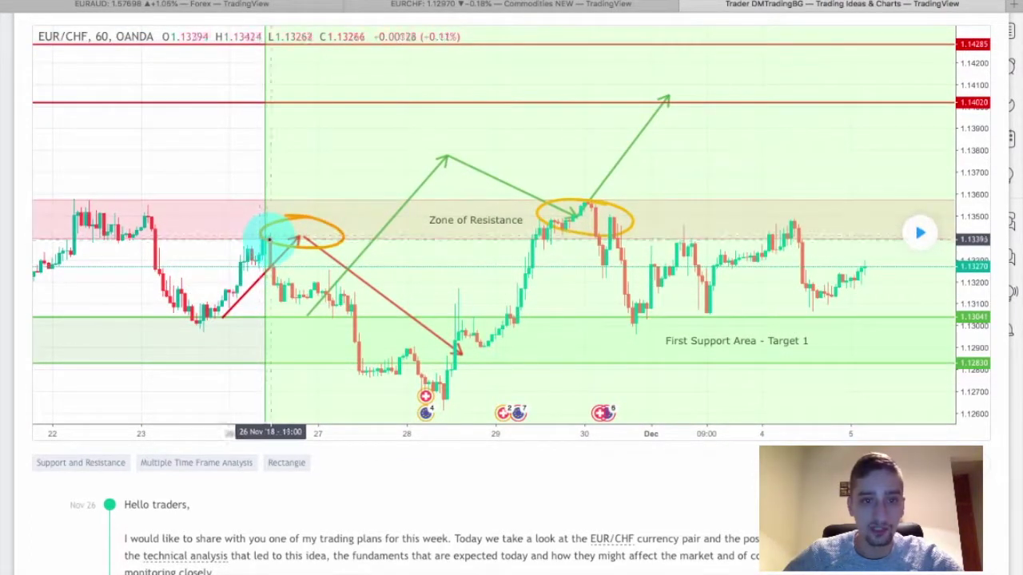
left_click_drag(418, 360, 407, 280)
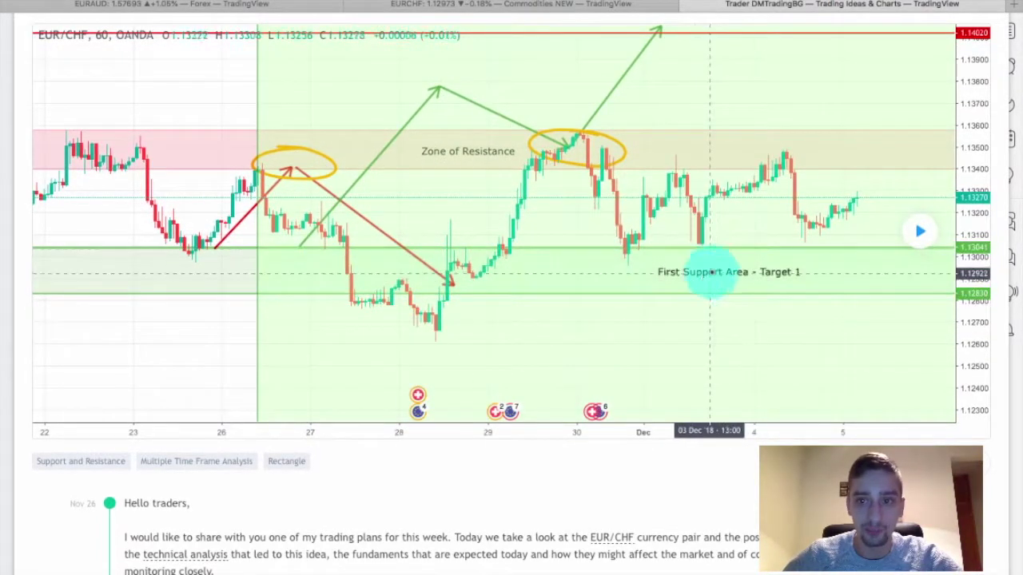
left_click_drag(639, 308, 601, 347)
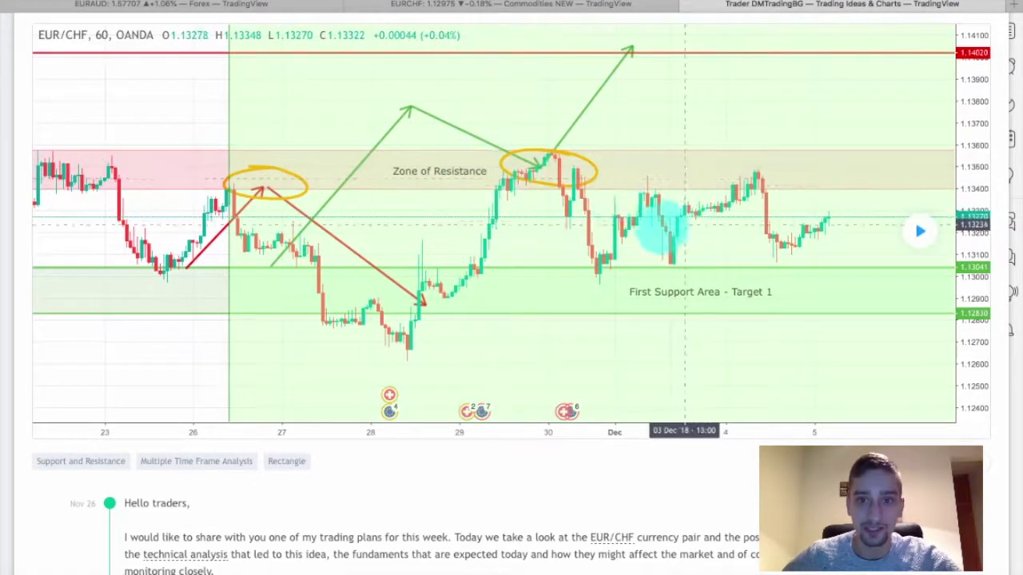
left_click_drag(684, 226, 591, 230)
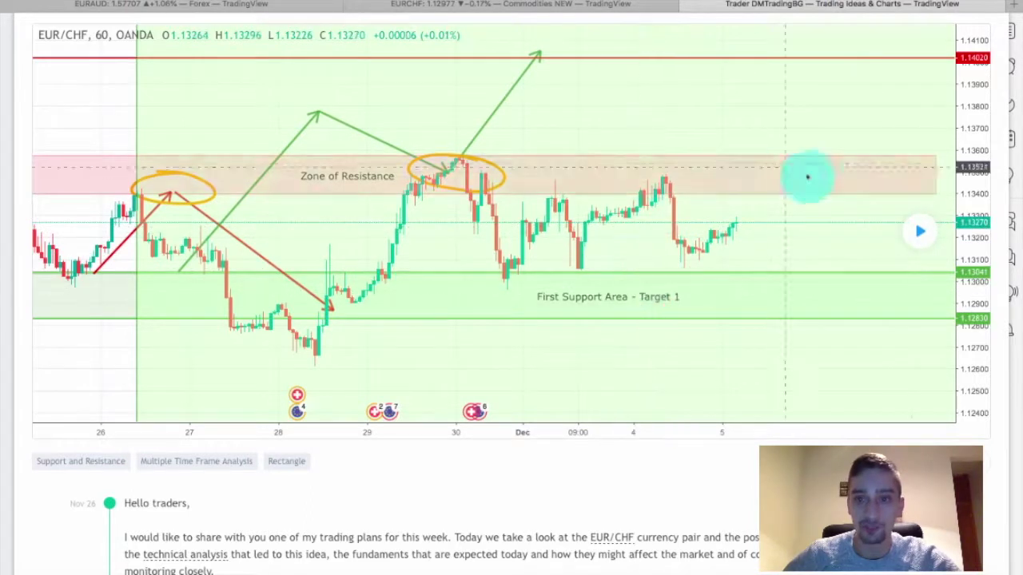
left_click(921, 231)
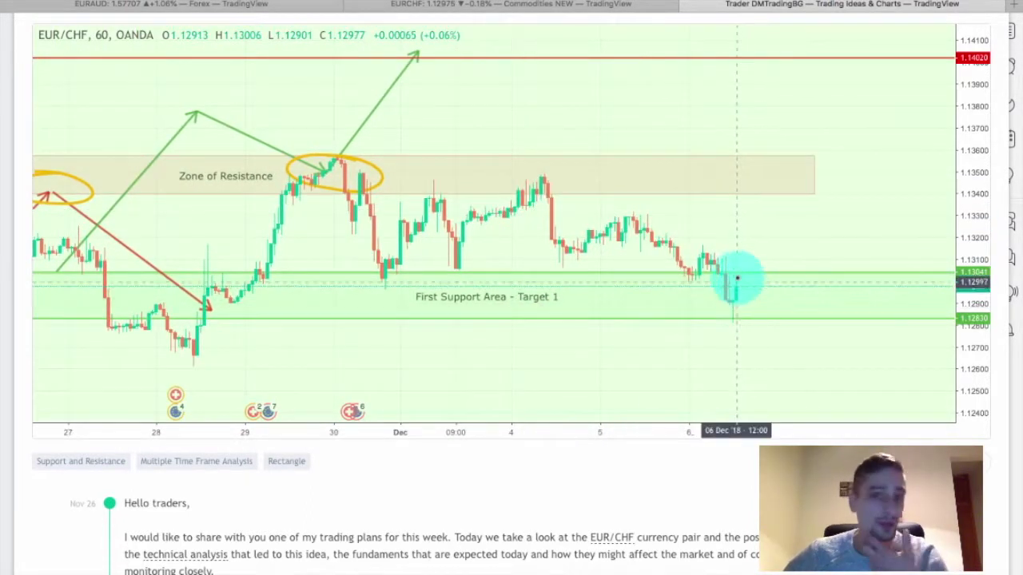
left_click_drag(512, 245, 638, 248)
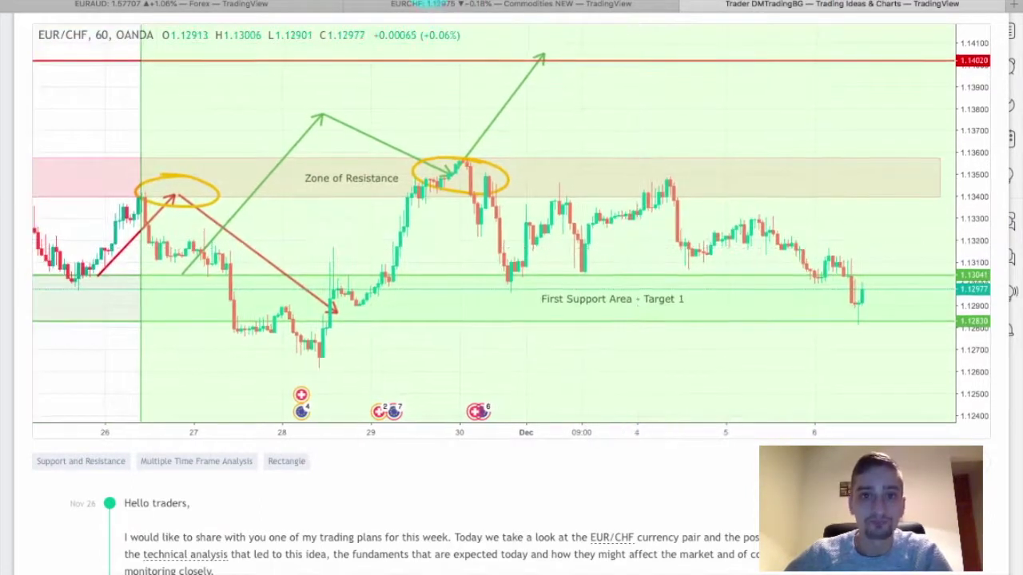
Step: On the live EUR/CHF chart, draw a blue-purple arrow from about 1.13393 on 27 Nov to the 26 Nov drop near 1.1326
left_click(435, 4)
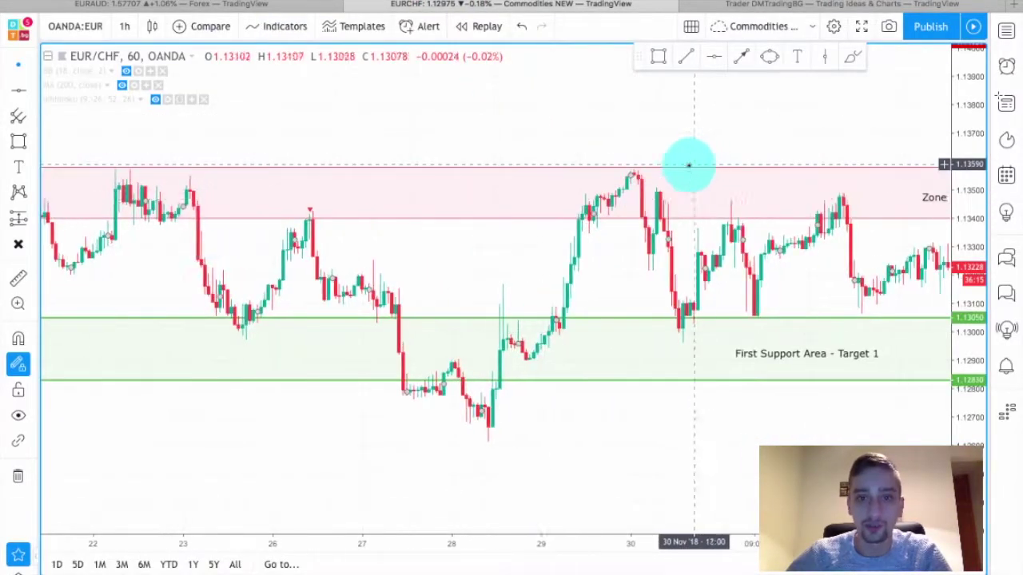
left_click_drag(308, 210, 524, 227)
left_click(741, 56)
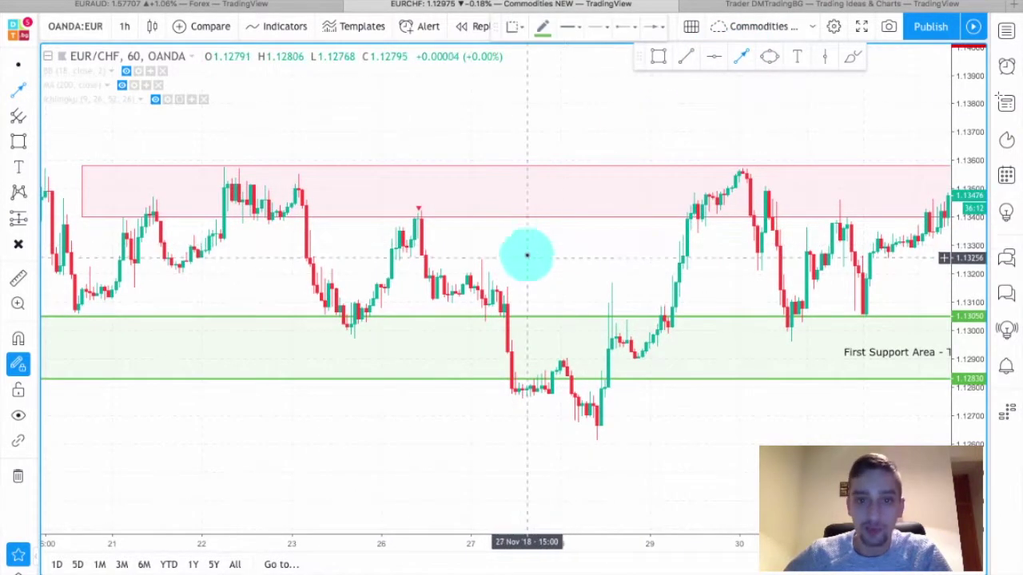
left_click(543, 26)
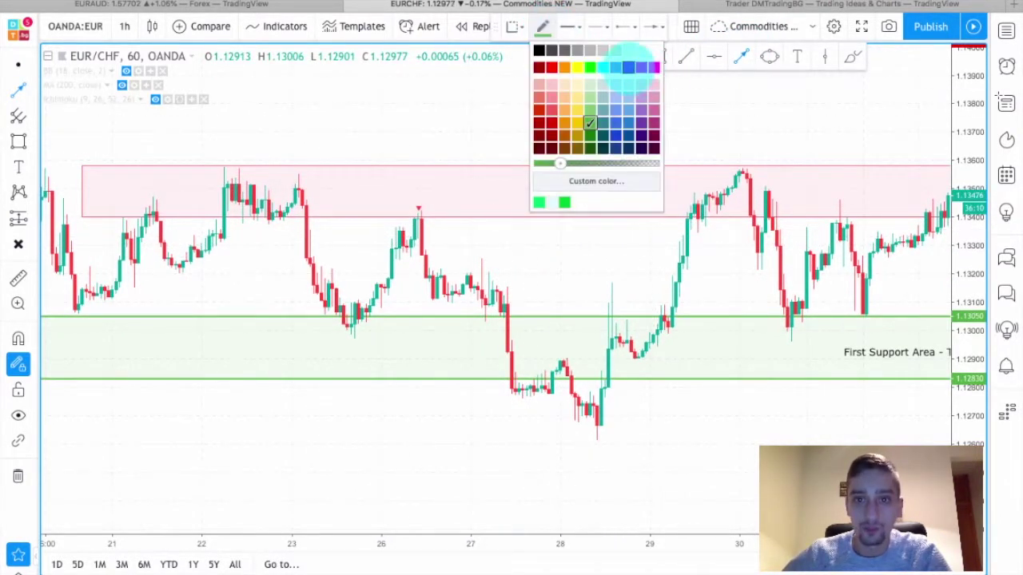
left_click(628, 67)
left_click(503, 219)
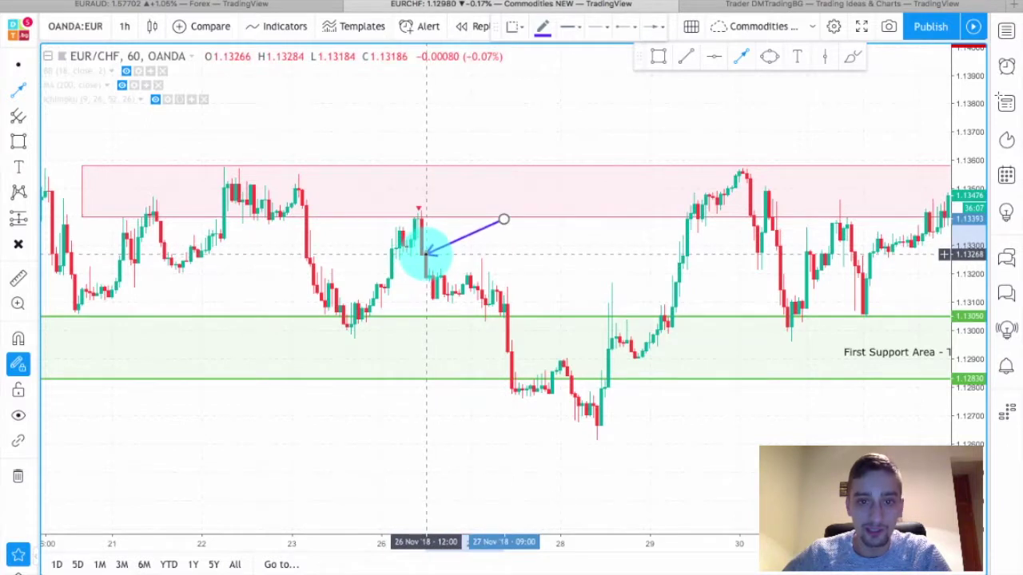
scroll(426, 254, "left", 1)
left_click(427, 254)
left_click(20, 65)
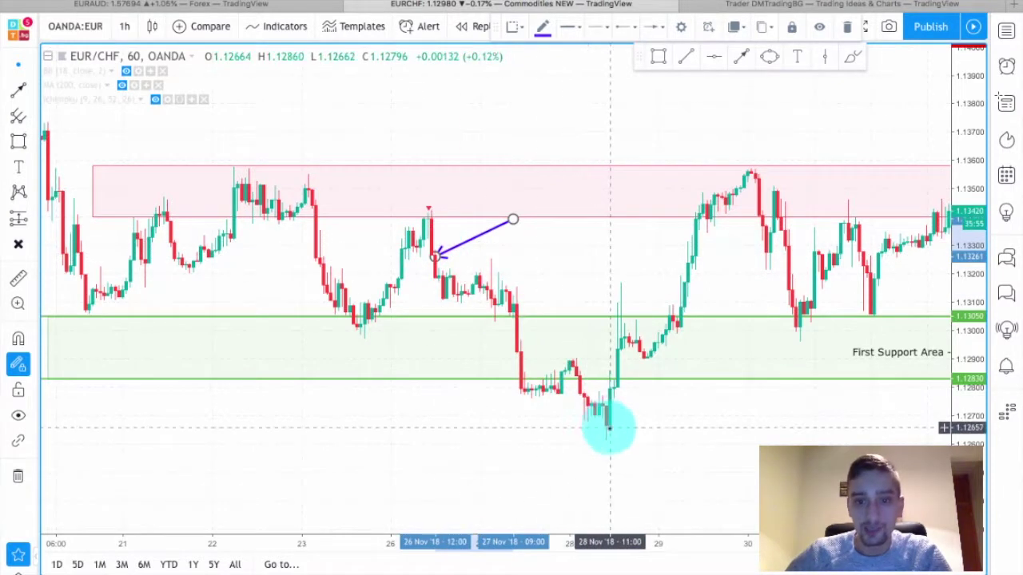
Step: Draw a green rectangle over the consolidation below the arrow, from 26 Nov to 28 Nov, between about 1.13203 and 1.13088
left_click_drag(569, 297, 516, 262)
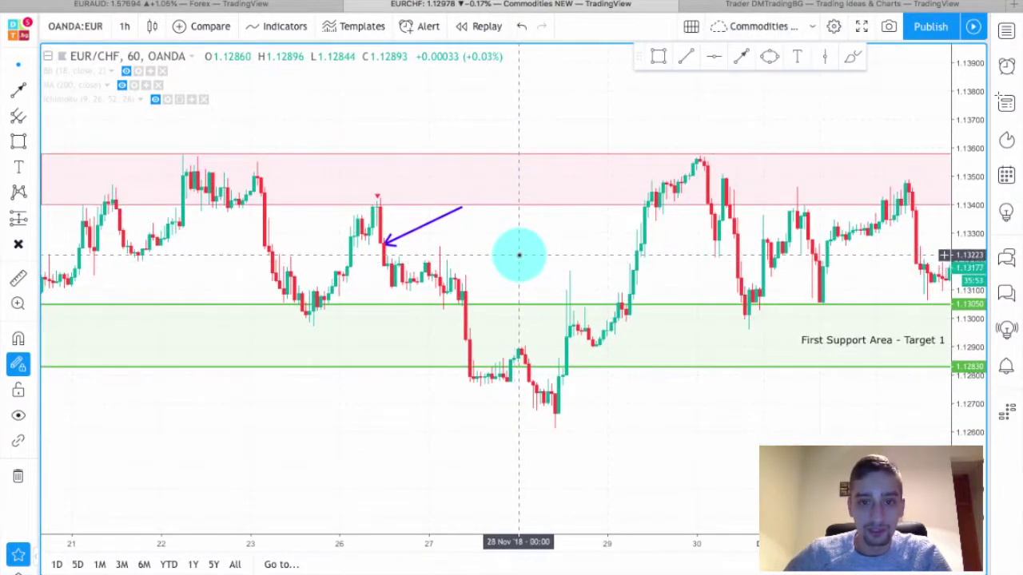
left_click(658, 56)
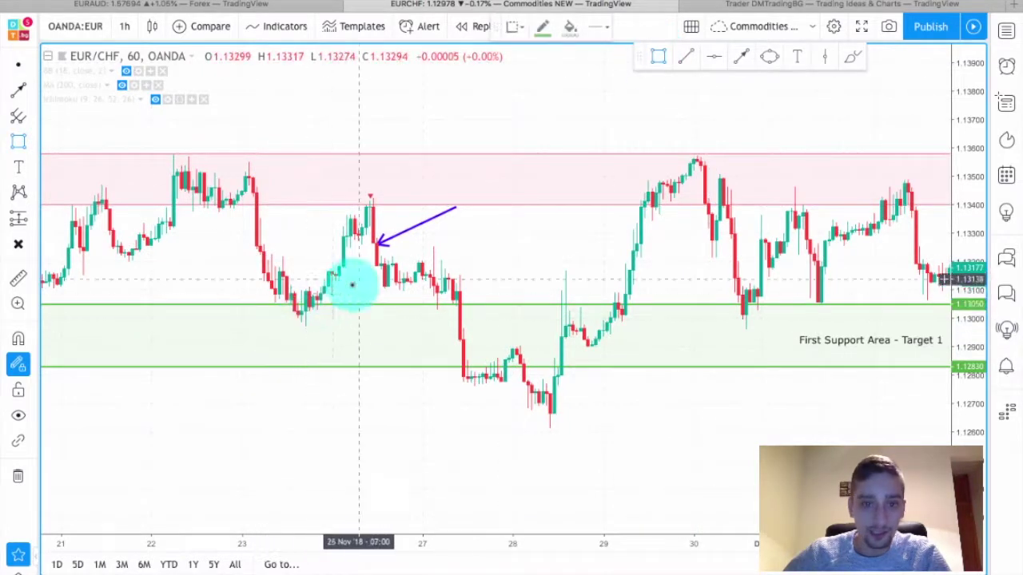
left_click_drag(365, 261, 534, 293)
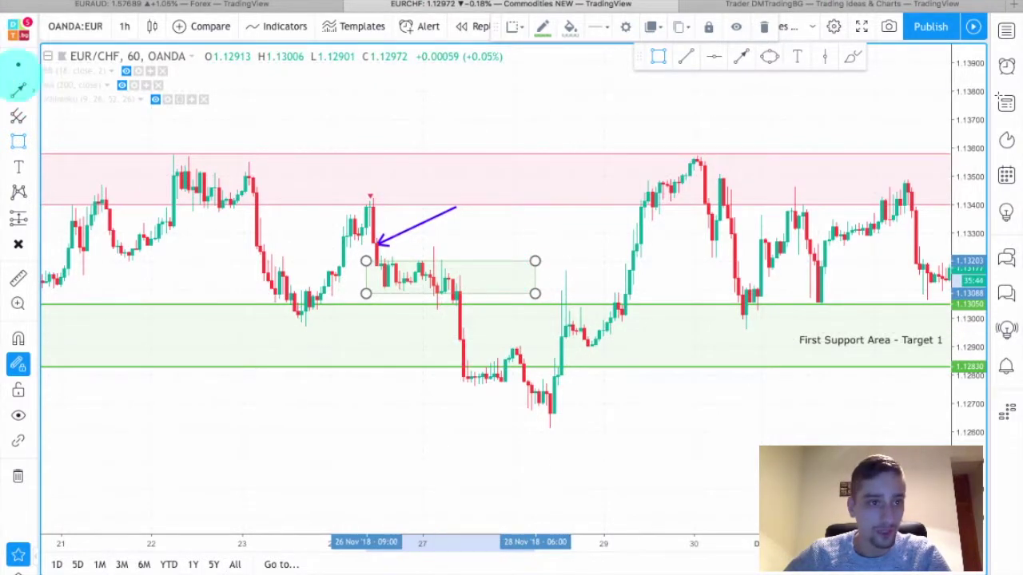
Step: Brush red circles around the swing highs and lows at the resistance and support zones, and sketch an upward arrow from the support area's lower edge
left_click_drag(544, 224, 506, 229)
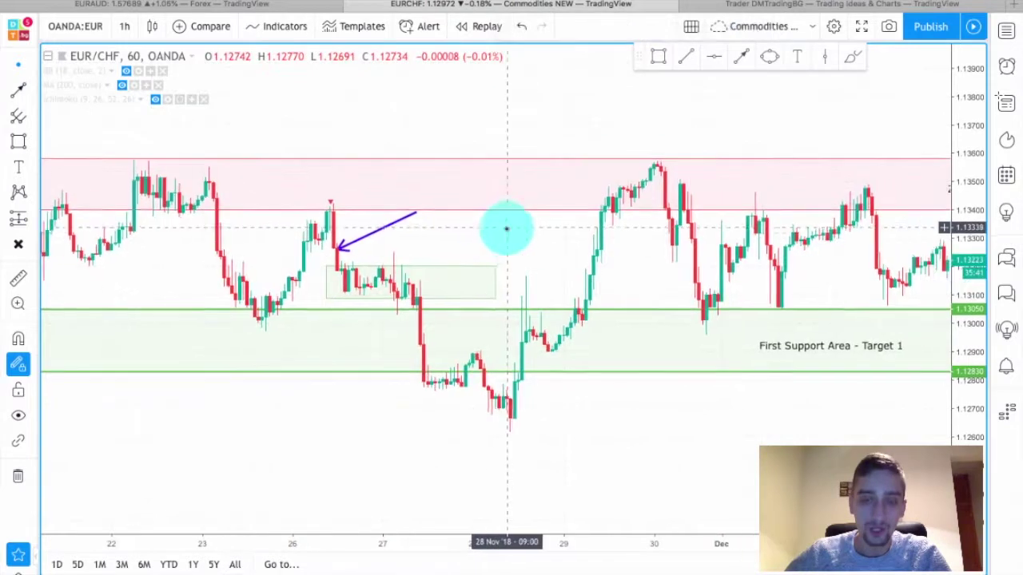
left_click_drag(552, 269, 354, 266)
left_click_drag(566, 278, 488, 281)
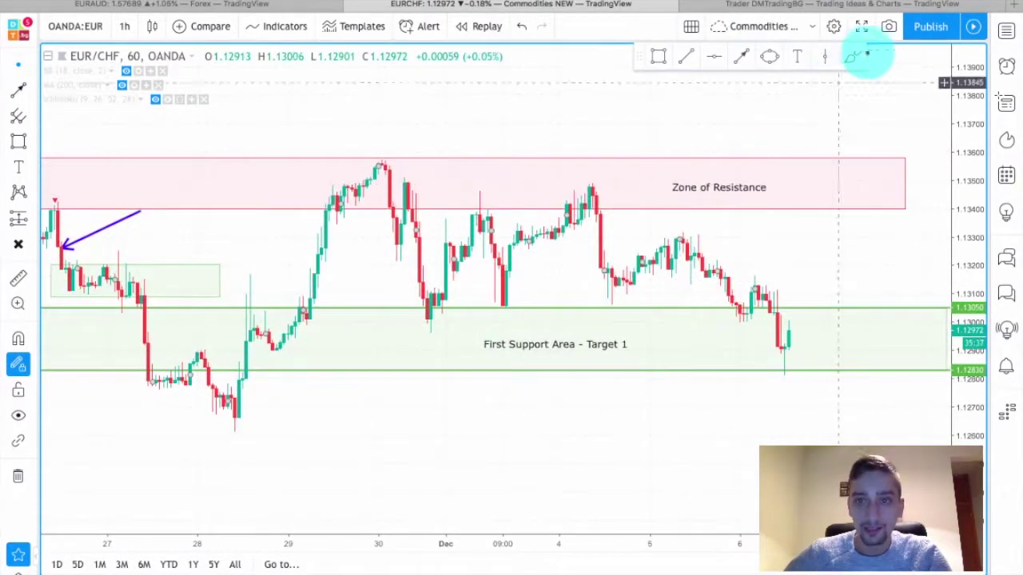
left_click(854, 56)
mouse_move(362, 165)
left_mouse_down()
mouse_move(399, 158)
mouse_move(406, 167)
mouse_move(366, 170)
left_mouse_up()
left_click_drag(434, 311, 452, 298)
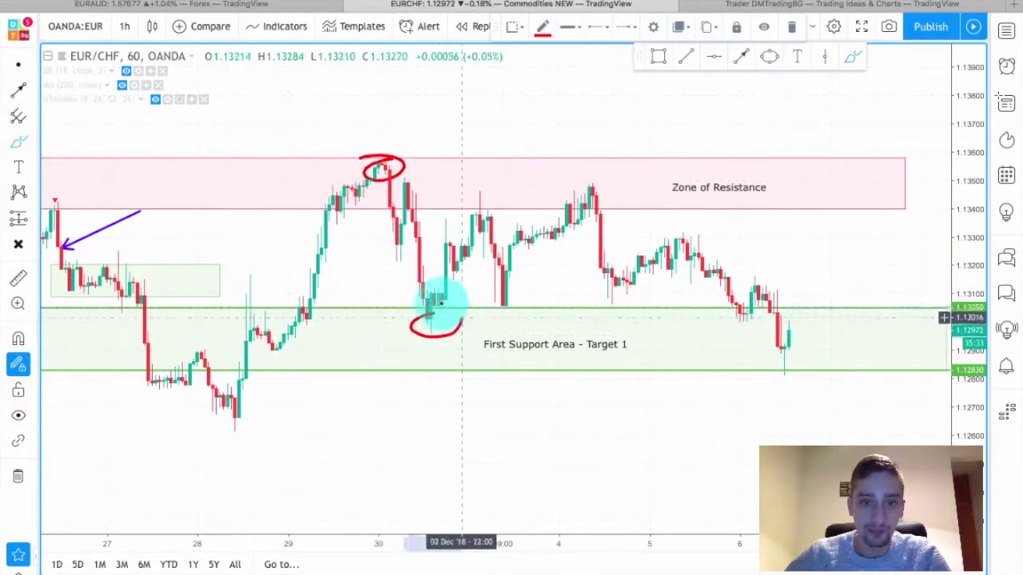
mouse_move(523, 297)
left_mouse_down()
mouse_move(498, 319)
mouse_move(498, 291)
left_mouse_up()
mouse_move(582, 182)
left_mouse_down()
mouse_move(589, 173)
mouse_move(593, 219)
mouse_move(591, 194)
left_mouse_up()
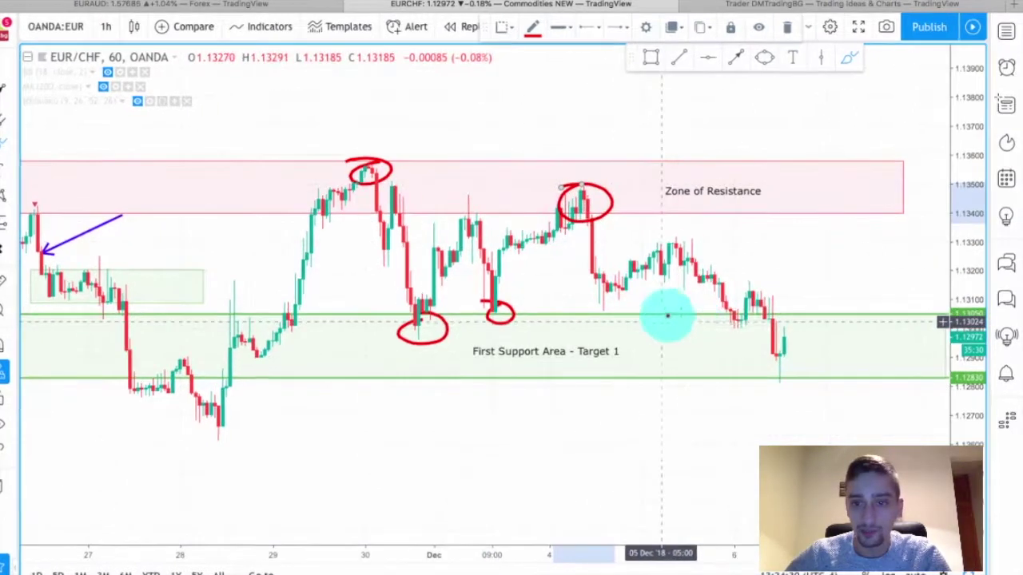
mouse_move(744, 310)
left_mouse_down()
mouse_move(740, 343)
mouse_move(709, 318)
mouse_move(781, 373)
mouse_move(783, 354)
mouse_move(792, 380)
left_mouse_up()
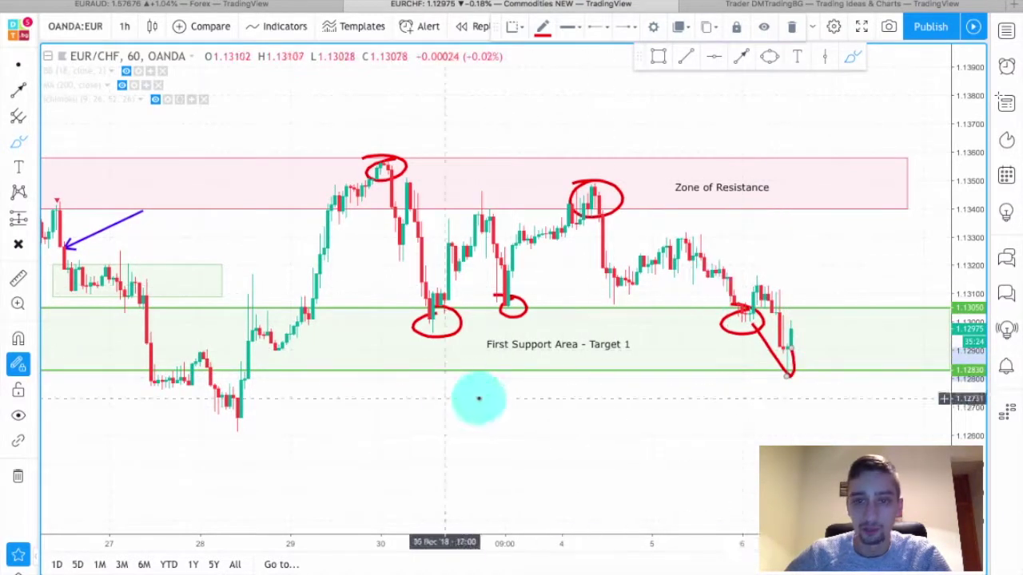
mouse_move(791, 376)
left_mouse_down()
mouse_move(869, 234)
mouse_move(841, 258)
mouse_move(870, 238)
left_mouse_up()
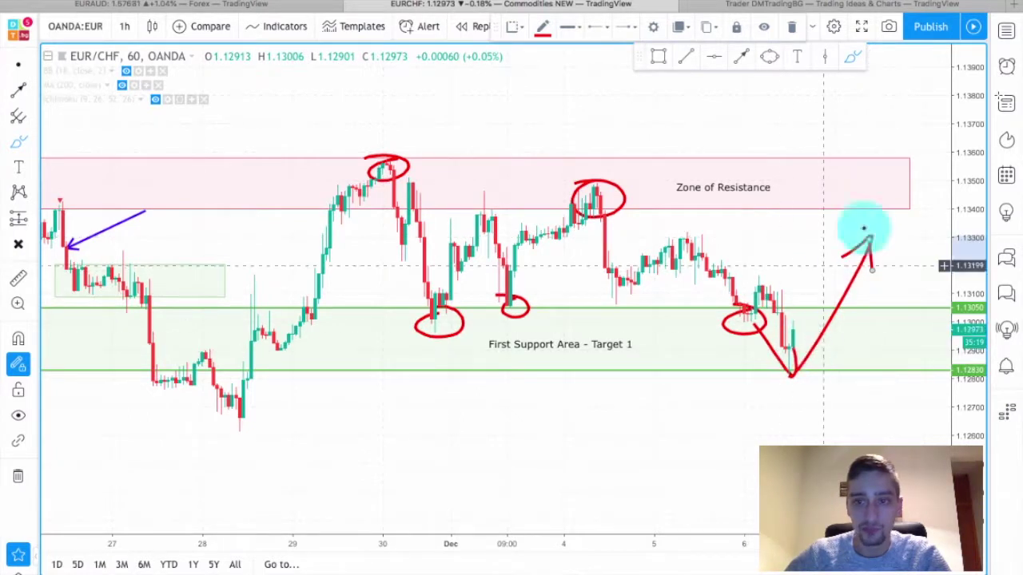
Step: Return to the published ideas, close the EUR/CHF idea and open "Prepared for every situation - EUR/AUD [Weekly Plan]"
left_click(842, 4)
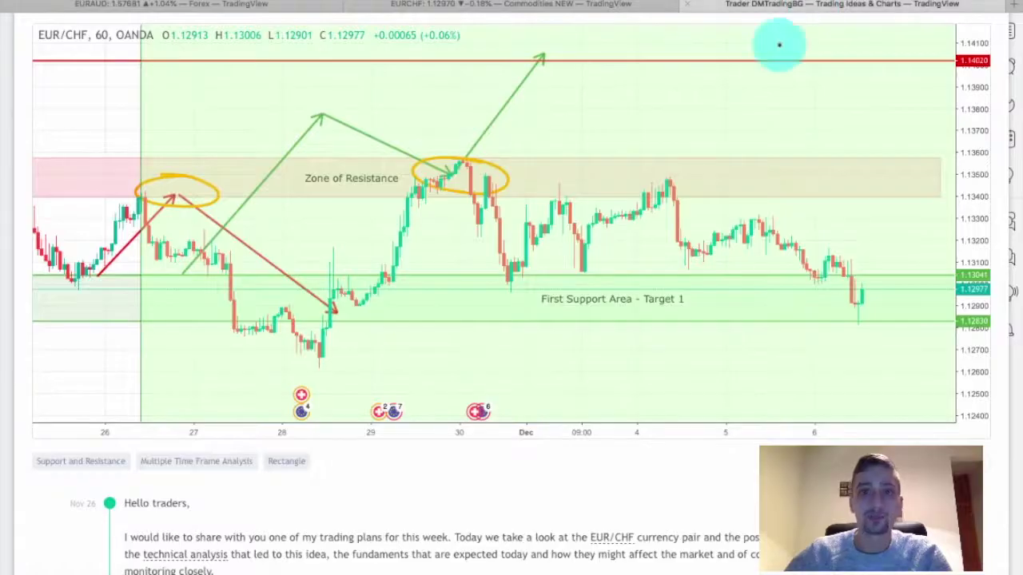
scroll(951, 68, "up", 2)
left_click(978, 44)
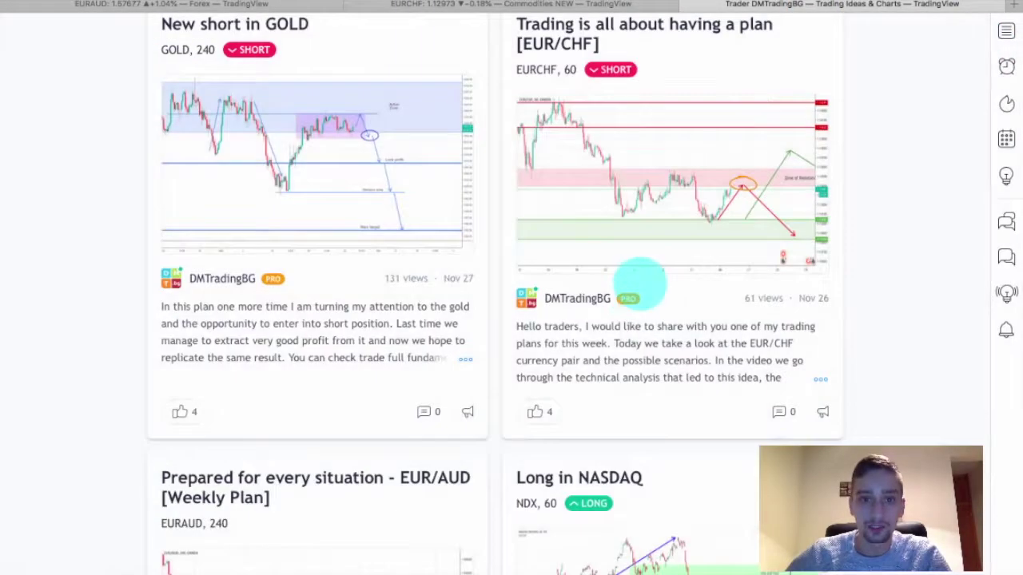
scroll(644, 283, "up", 5)
scroll(644, 288, "up", 3)
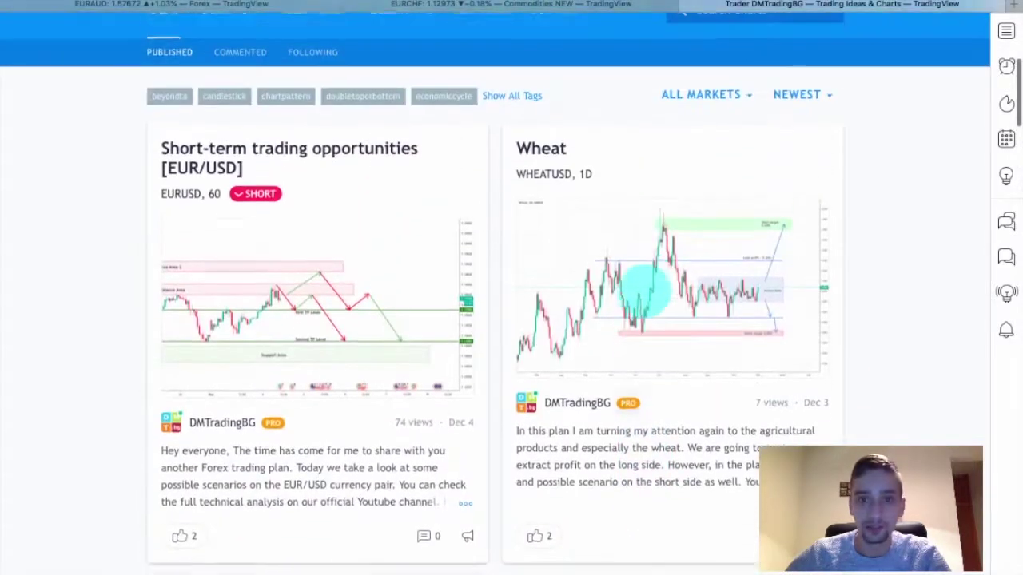
scroll(644, 290, "down", 7)
scroll(644, 291, "down", 4)
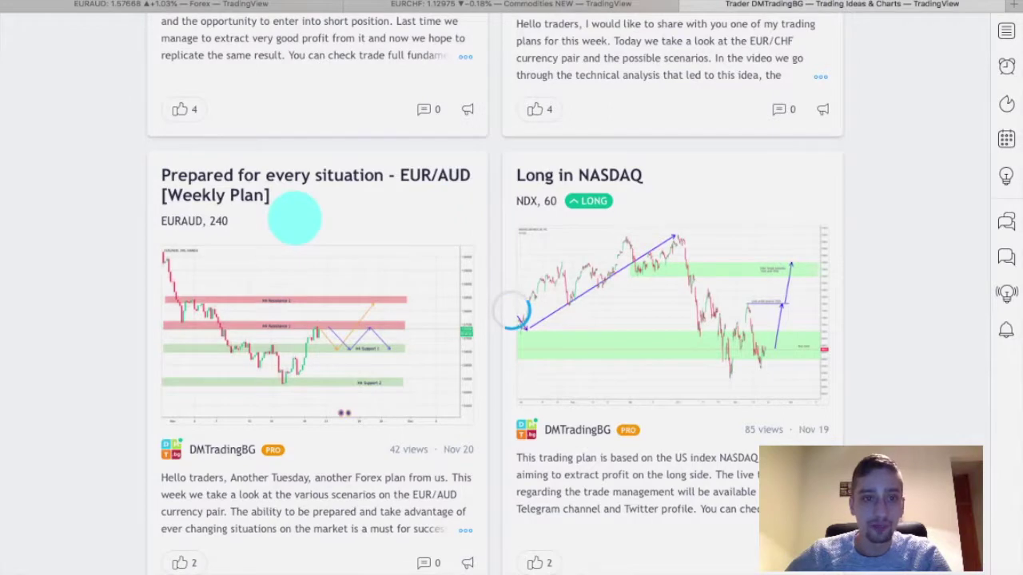
left_click(294, 214)
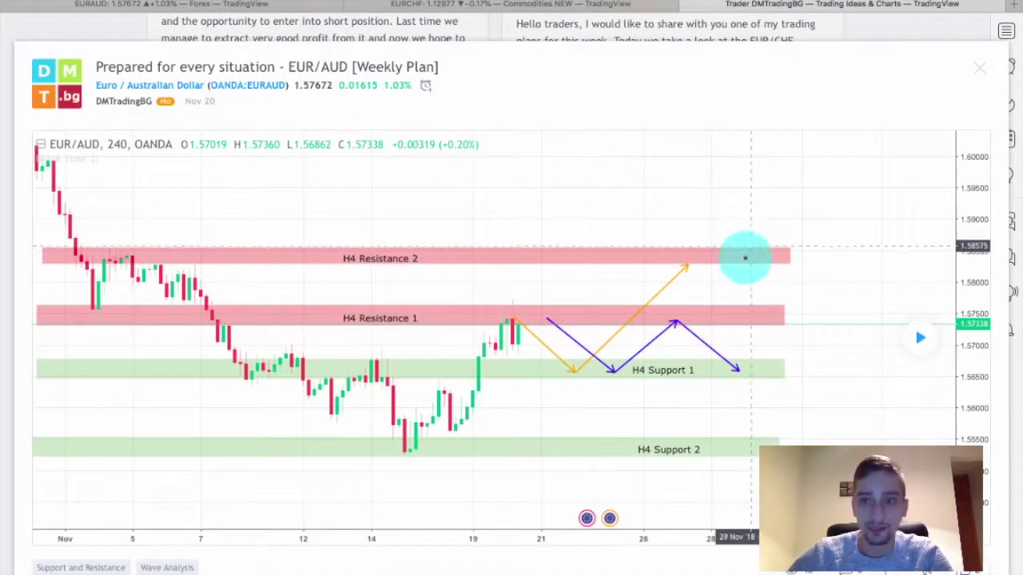
Step: Play the EUR/AUD weekly plan forward and compare the price action with the H4 support and resistance zones and scenario arrows
left_click_drag(740, 325, 747, 274)
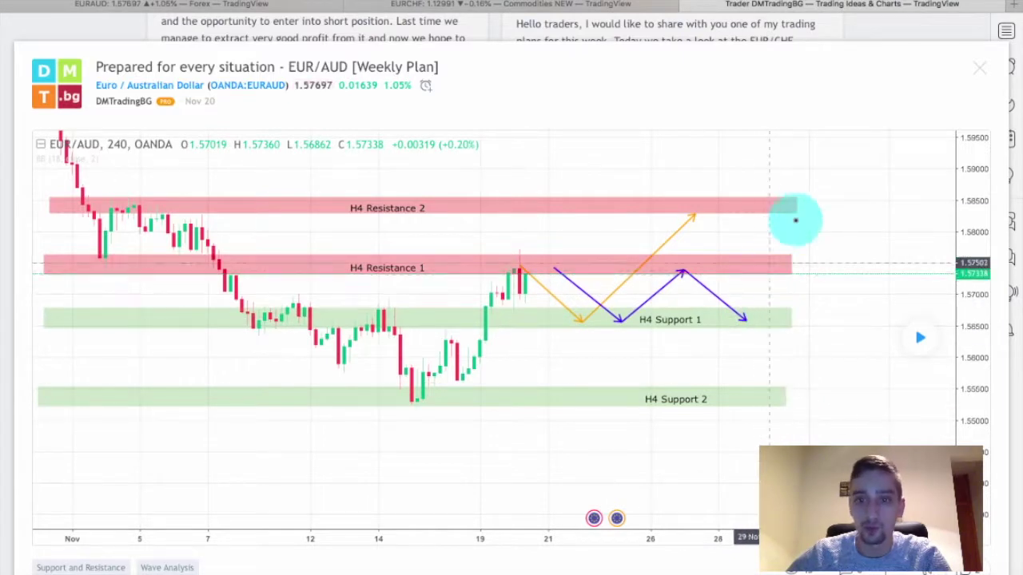
left_click(920, 337)
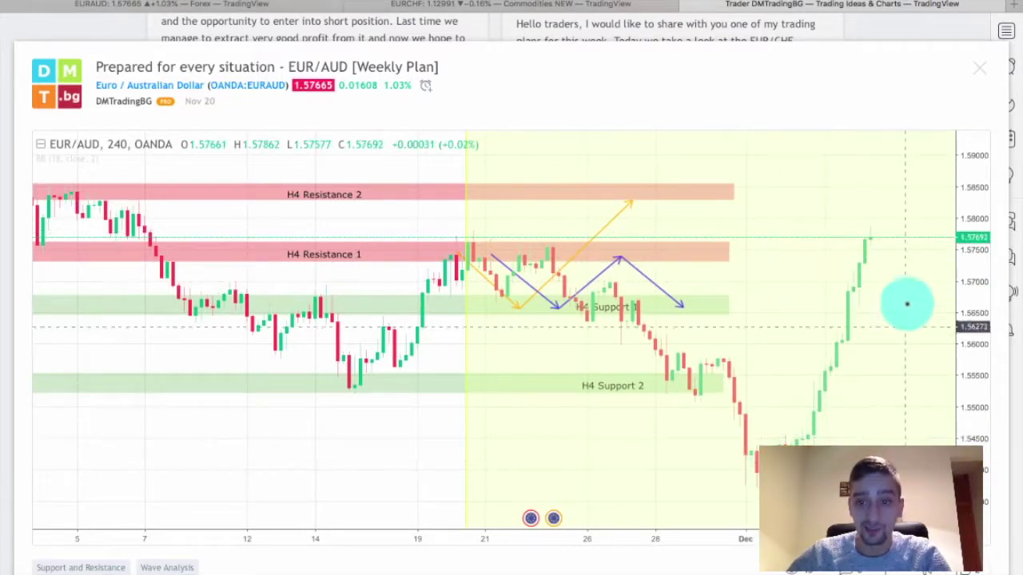
left_click_drag(760, 324, 778, 347)
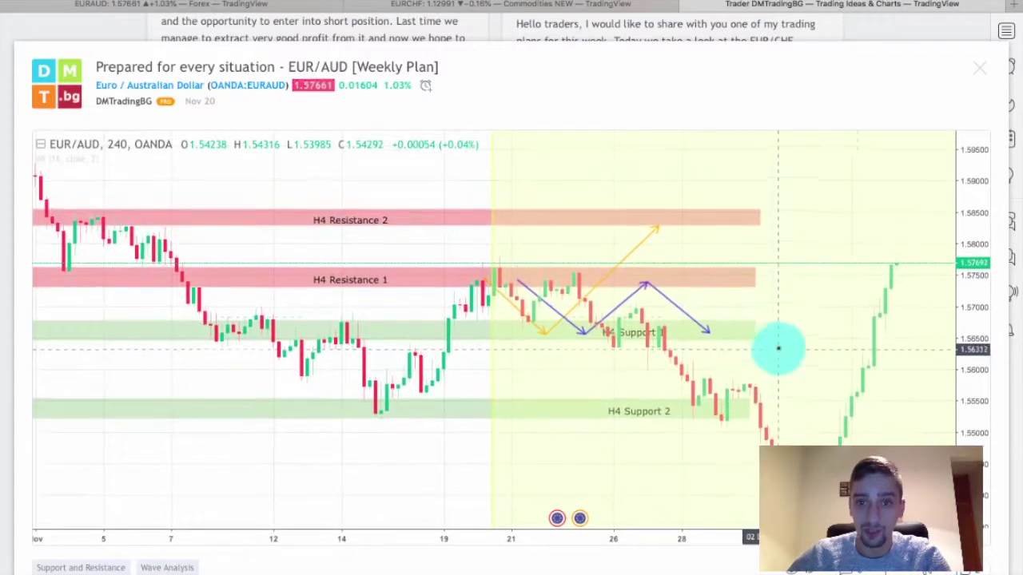
left_click_drag(841, 325, 794, 302)
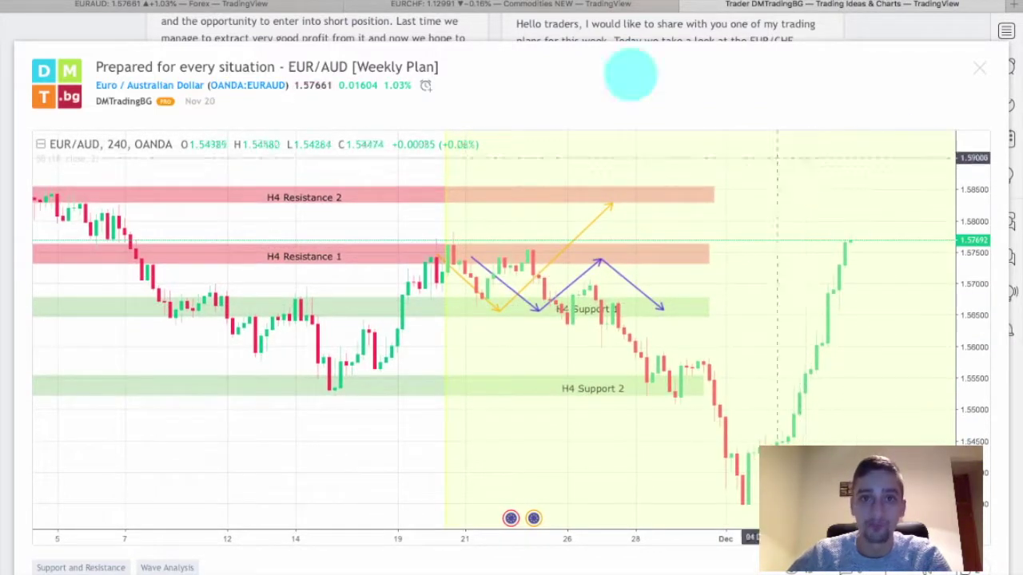
Step: Switch to the live EUR/AUD chart and draw a purple arrow from about 1.56242 up to the 23 Nov drop below H4 Resistance Area 1
left_click(244, 4)
left_click_drag(594, 176, 594, 203)
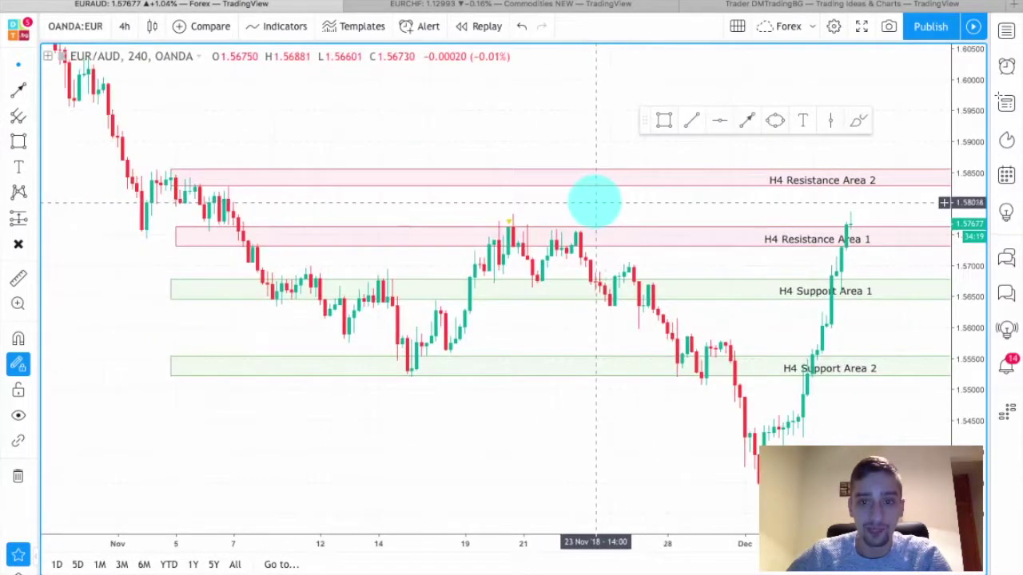
mouse_move(509, 217)
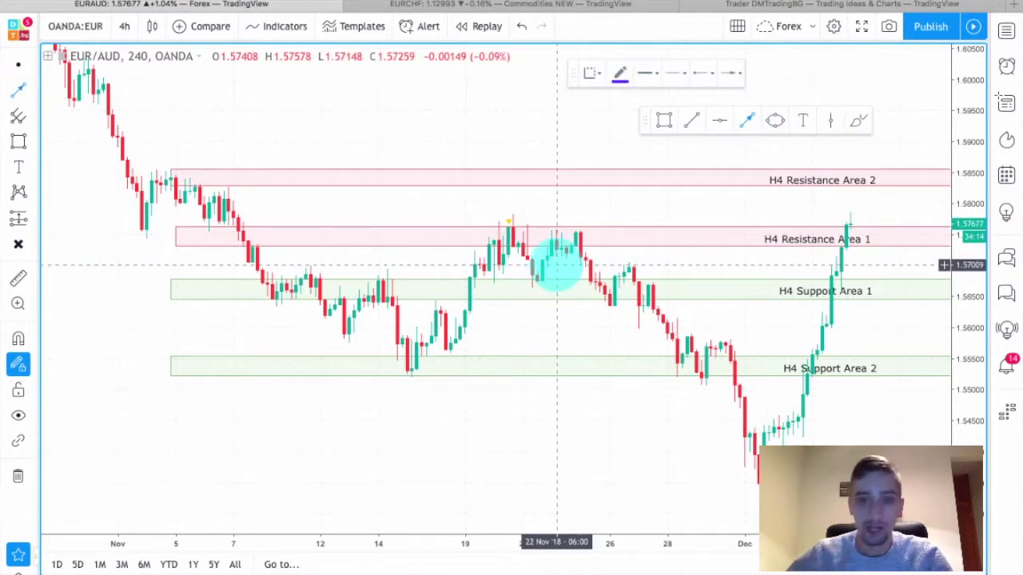
left_click_drag(533, 313, 581, 268)
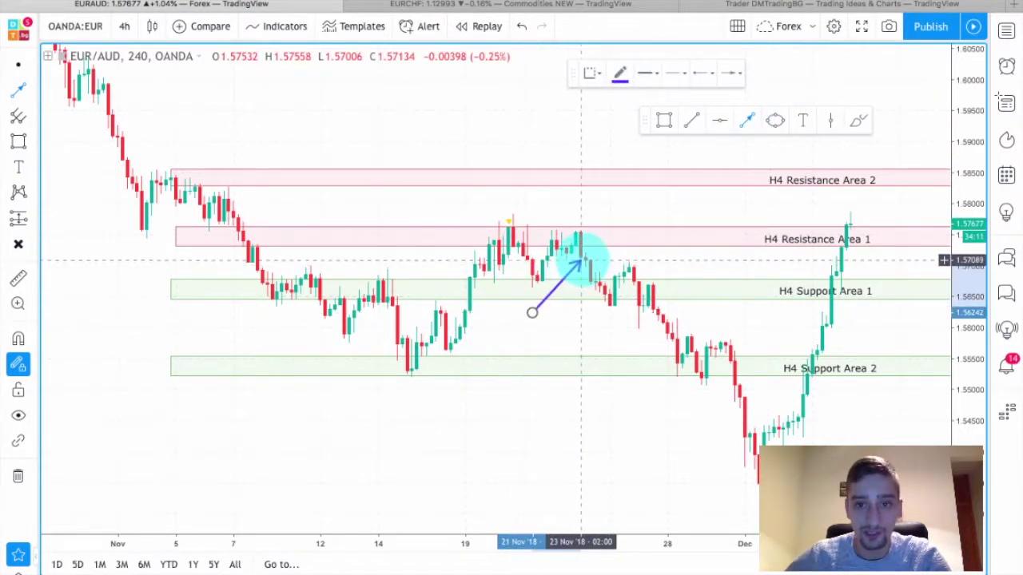
scroll(581, 258, "left", 1)
left_click(581, 258)
left_click(19, 65)
left_click(589, 326)
left_click(576, 257)
left_click_drag(579, 258, 584, 259)
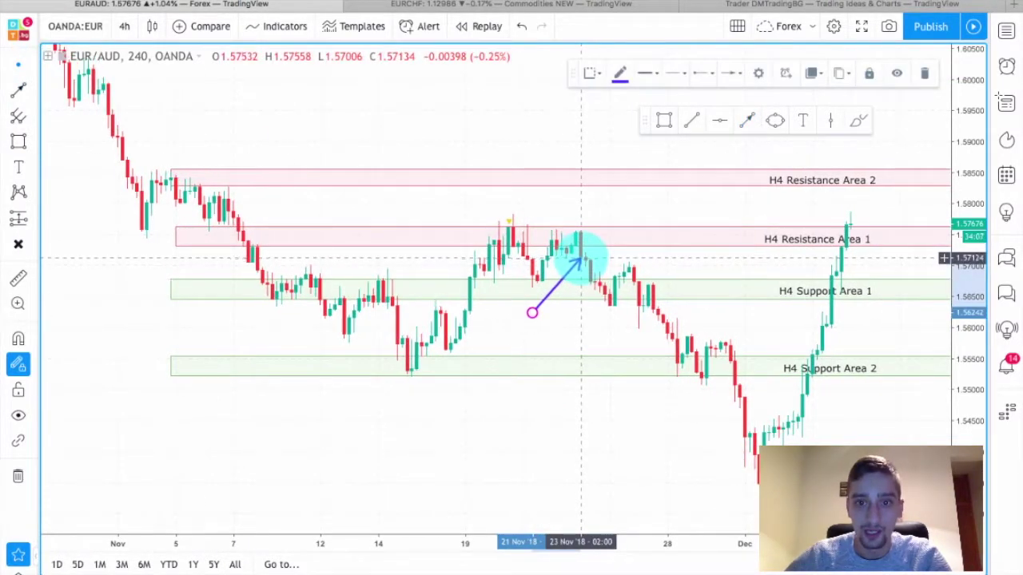
left_click(583, 307)
Step: Draw a green rectangle over the H4 Support Area 1 consolidation, from 23 Nov to early December, between about 1.56345 and 1.56975
scroll(582, 307, "up", 2)
scroll(583, 307, "right", 4)
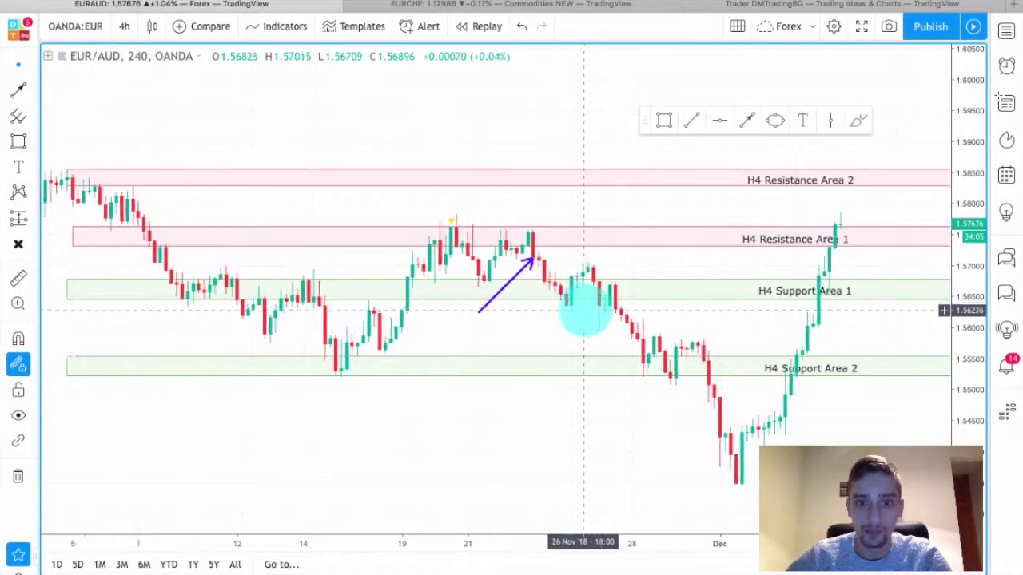
scroll(589, 308, "left", 6)
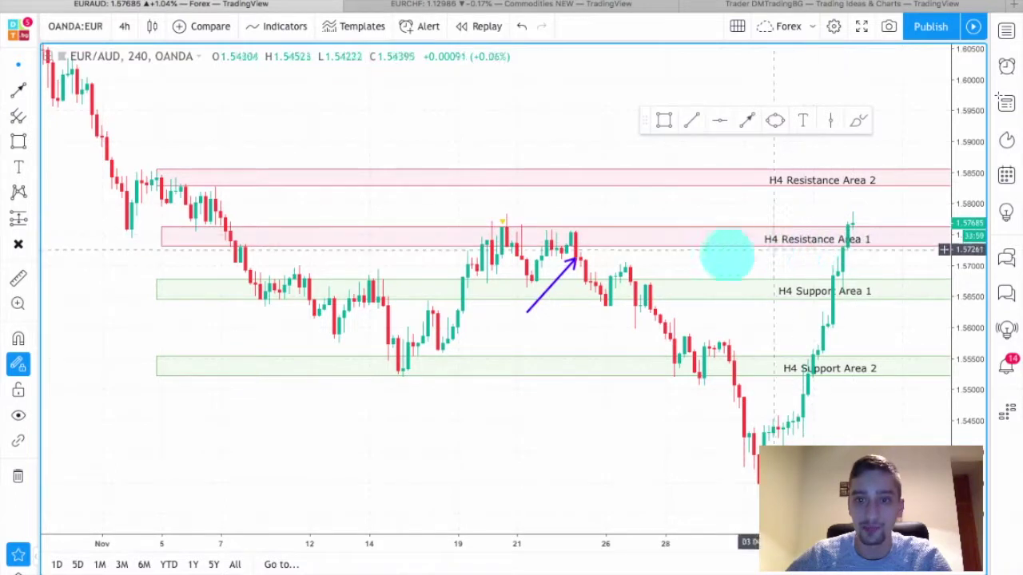
left_click(669, 121)
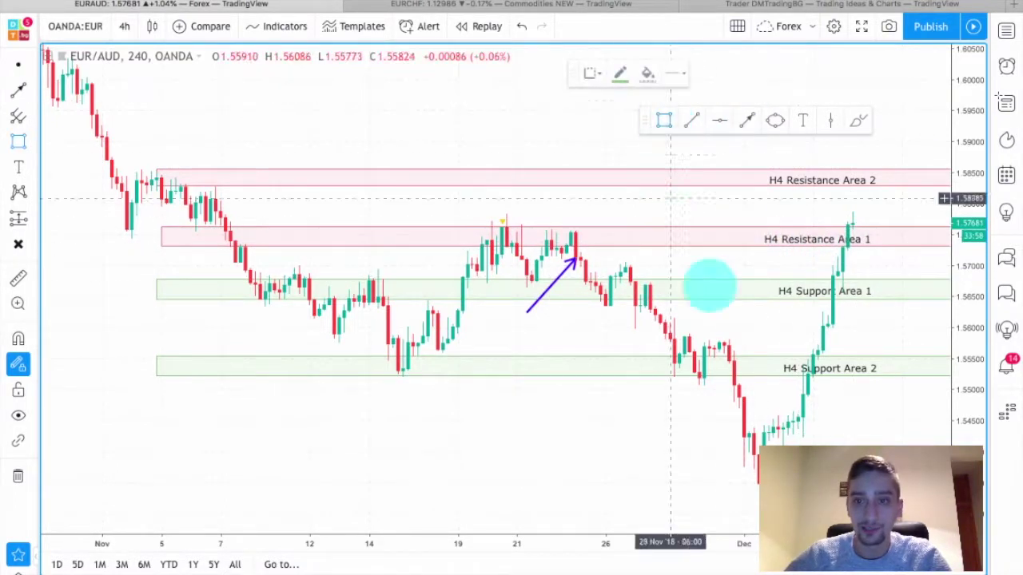
left_click_drag(580, 306, 759, 263)
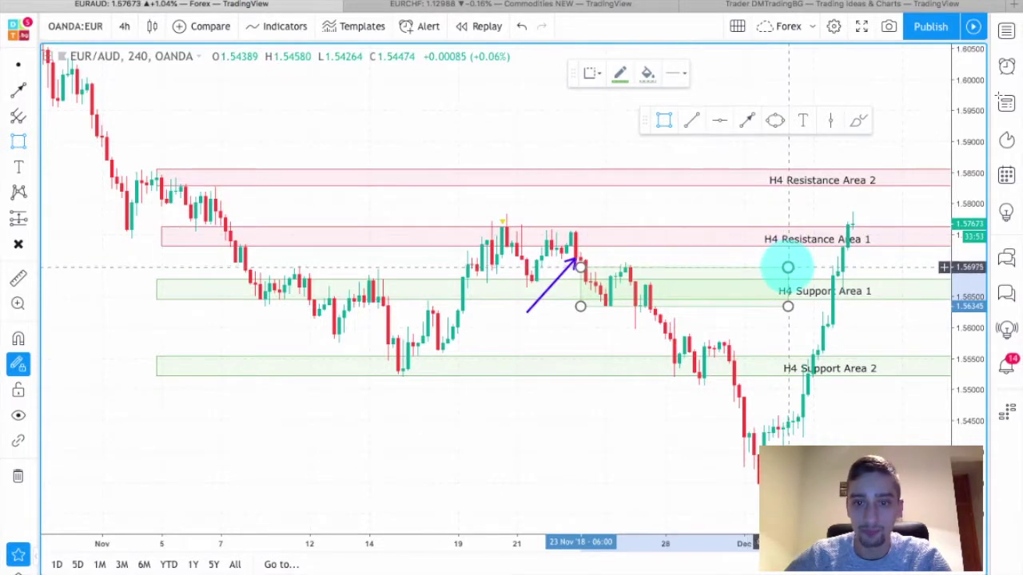
Step: Draw a purple arrow from about 1.55029 up to the 27 Nov breakdown below the green rectangle, at about 1.56162
left_click(743, 120)
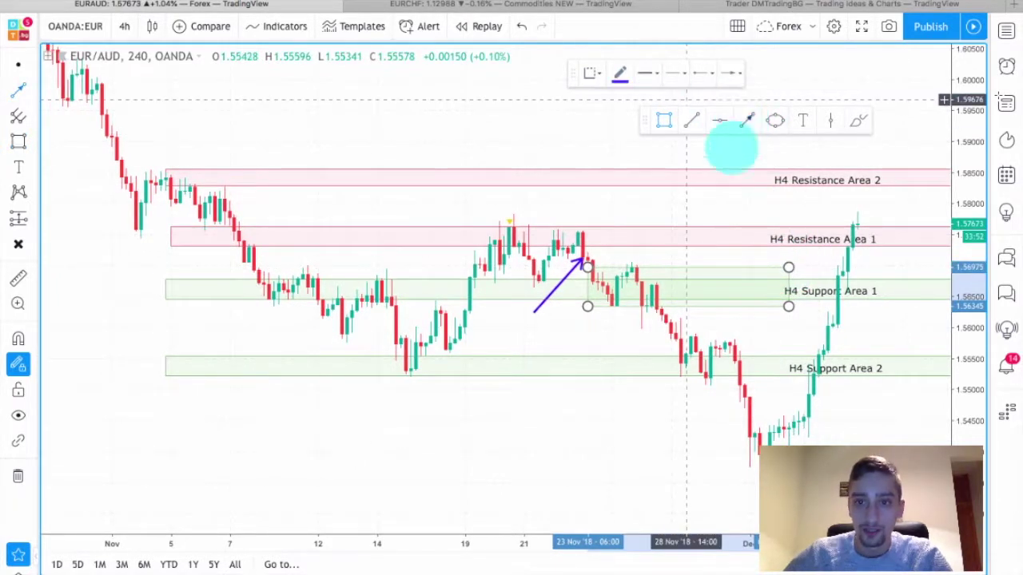
left_click_drag(598, 388, 657, 321)
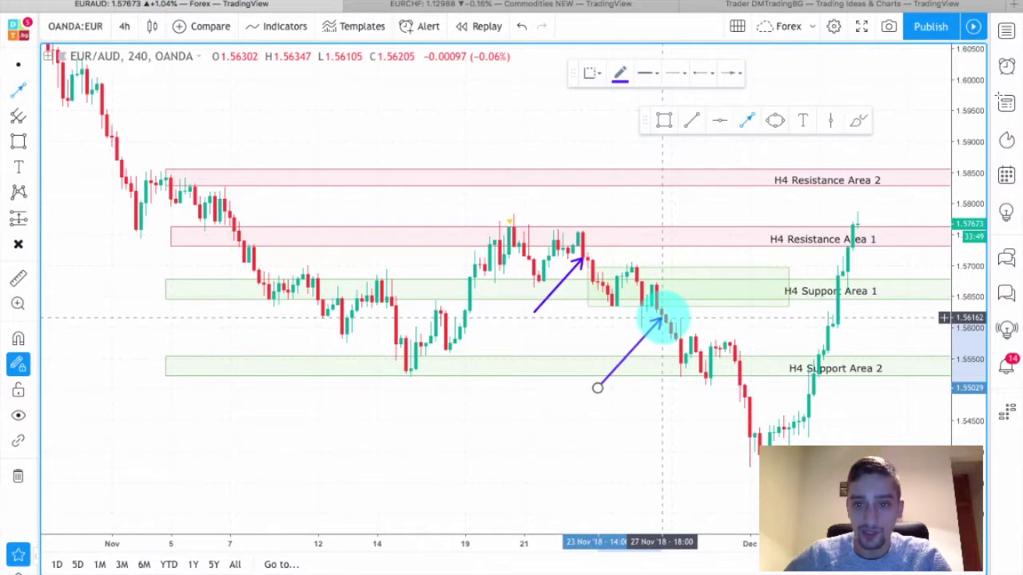
left_click(662, 318)
left_click(20, 65)
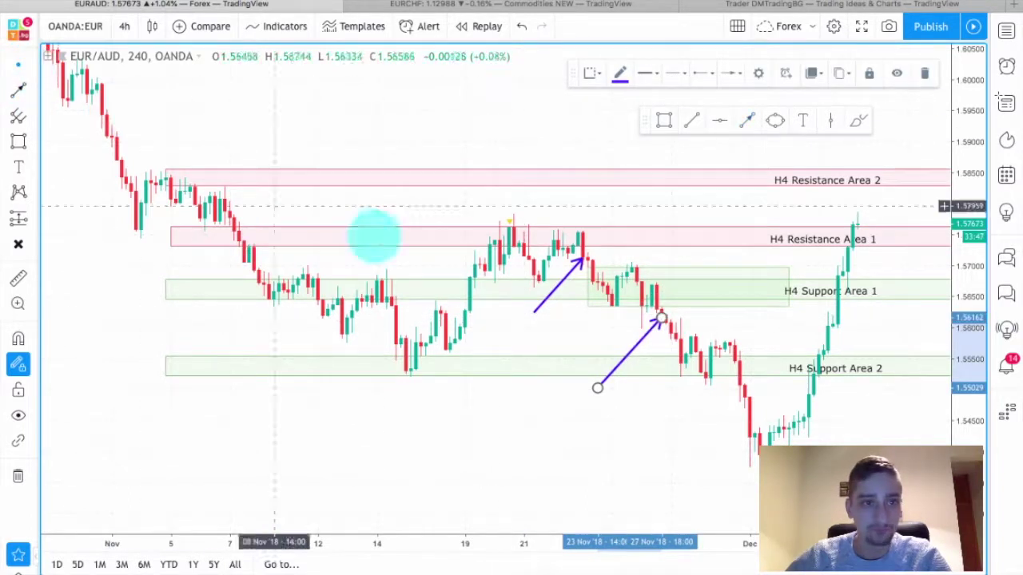
left_click(585, 344)
Step: Draw a green rectangle over the H4 Support Area 2 consolidation, from 27 Nov to 5 Dec, between about 1.55195 and 1.55870
left_click_drag(554, 345, 485, 342)
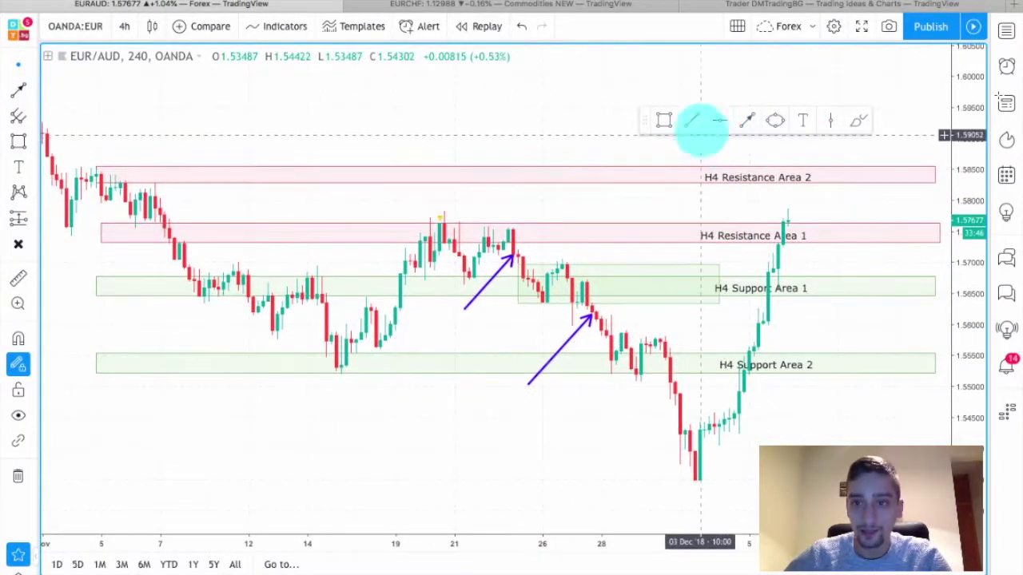
left_click(663, 120)
left_click(596, 375)
left_click_drag(596, 374, 739, 334)
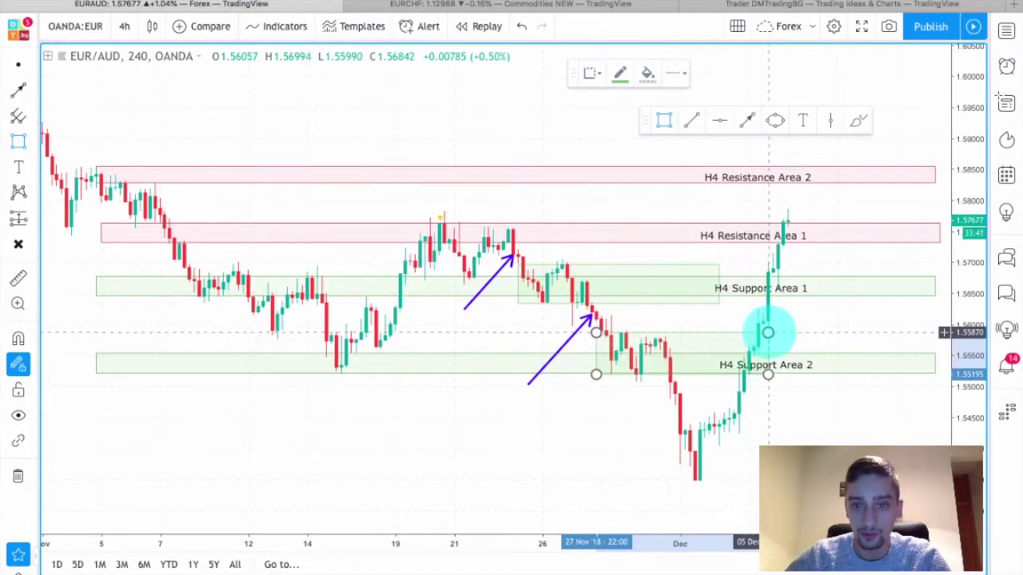
Step: Draw a purple arrow from 27 Nov up to the 30 Nov breakdown below H4 Support Area 2, at about 1.55057
left_click(746, 120)
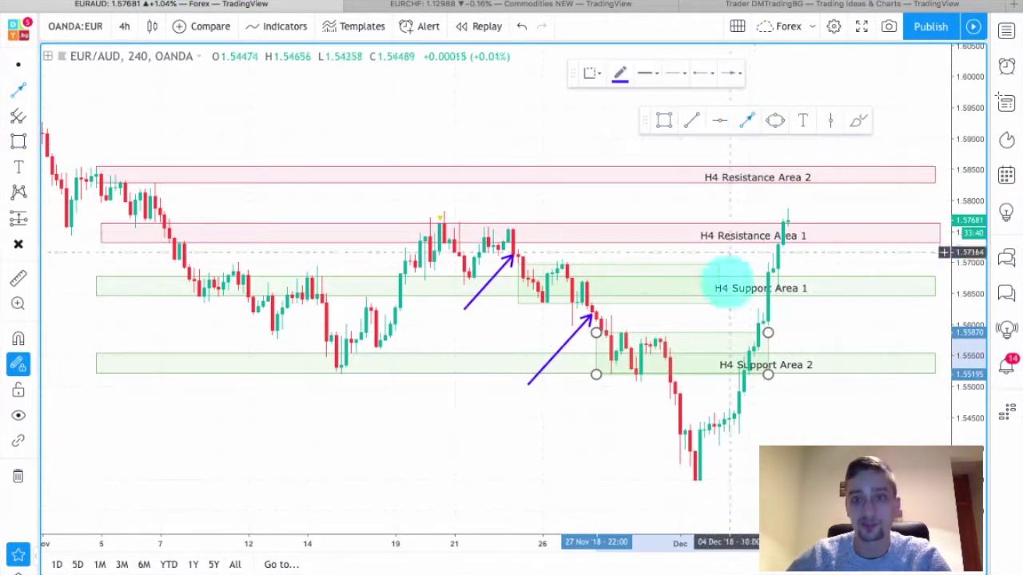
left_click(573, 450)
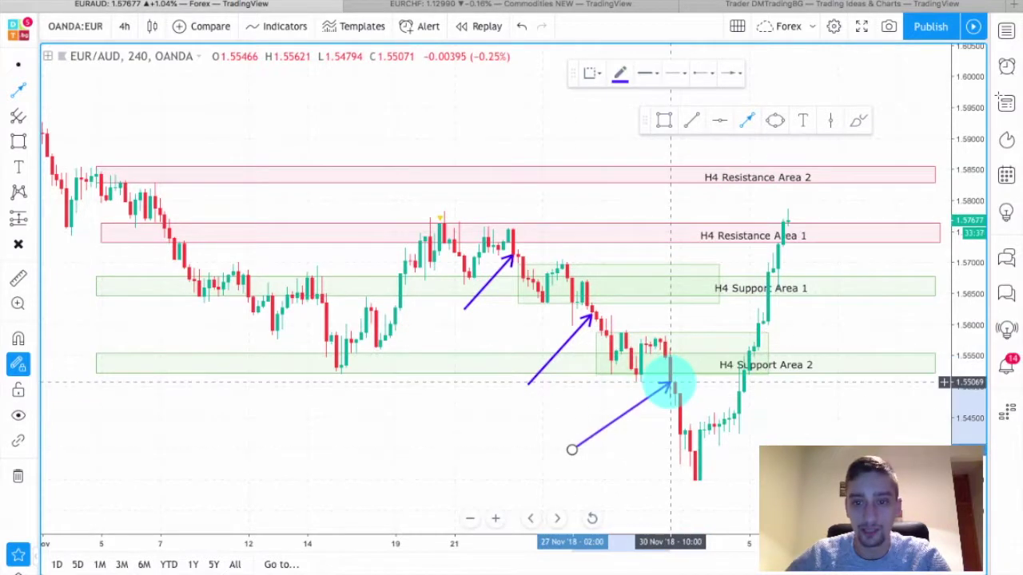
left_click(669, 385)
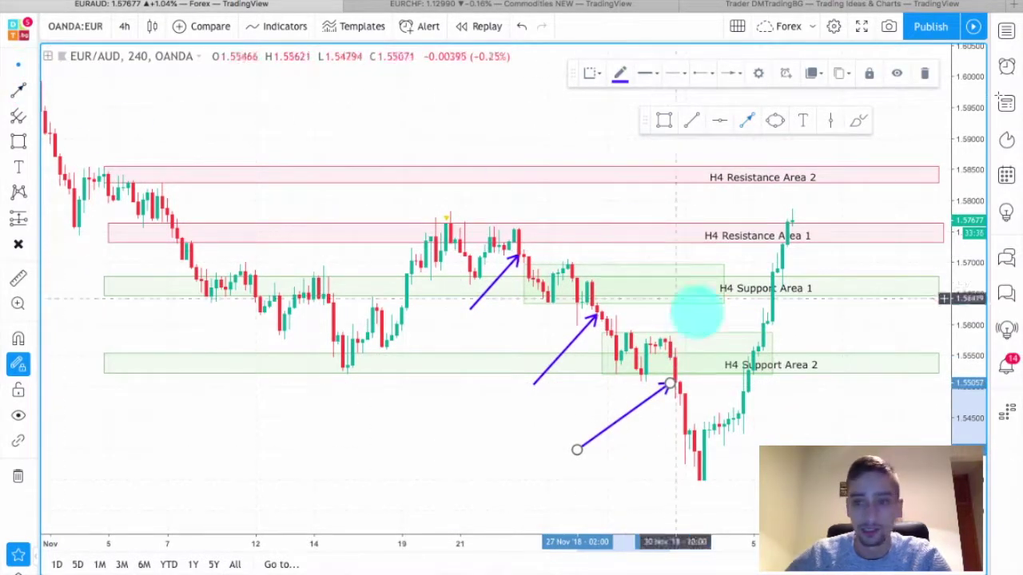
Step: Draw two orange arrows pointing at the rebound from the December low, at about 1.54247 on 3 Dec and 1.54888 on 4 Dec
mouse_move(814, 412)
left_mouse_down()
mouse_move(818, 423)
mouse_move(738, 366)
left_mouse_up()
left_click(746, 120)
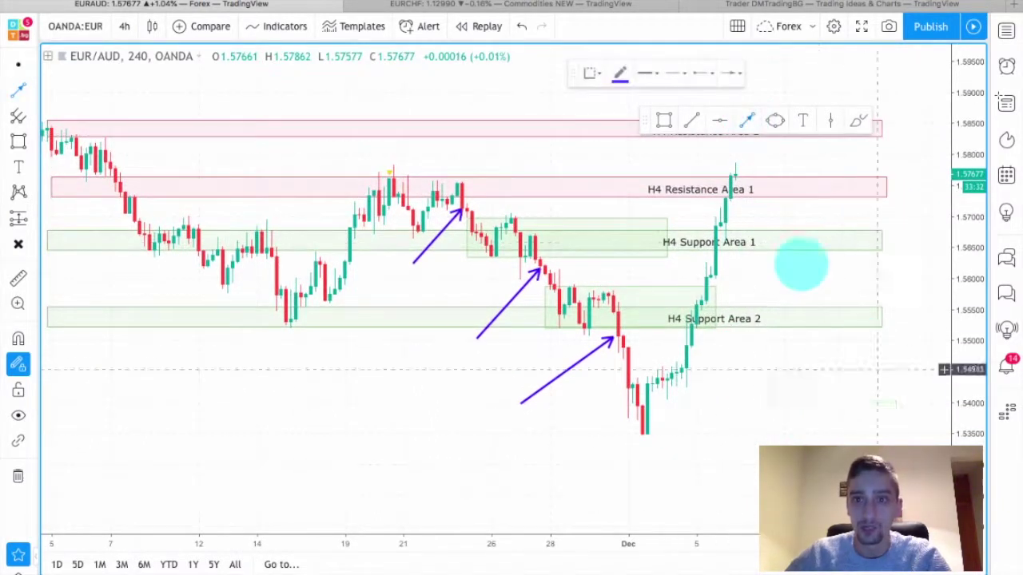
left_click(620, 74)
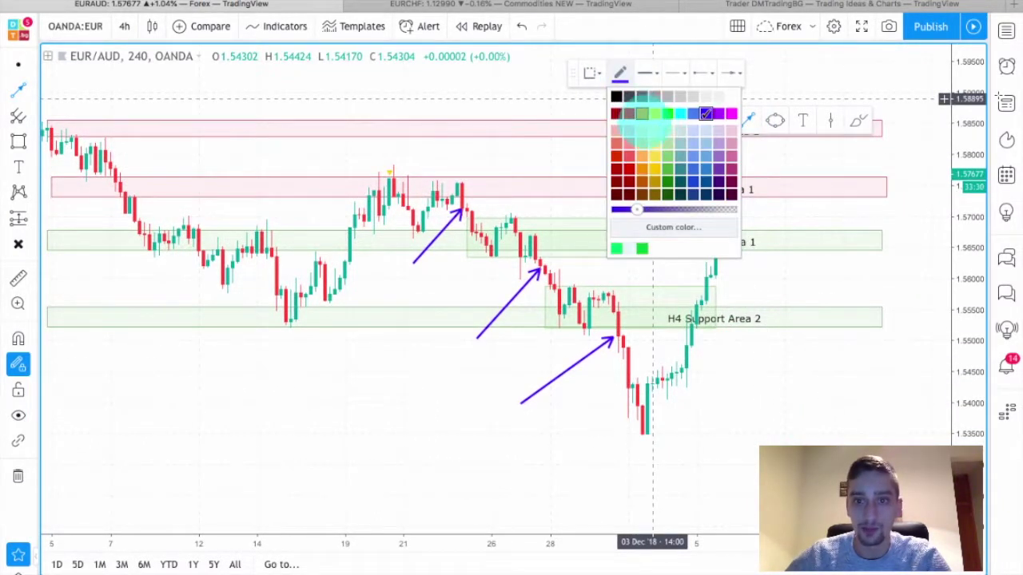
left_click(642, 114)
left_click_drag(803, 404, 654, 389)
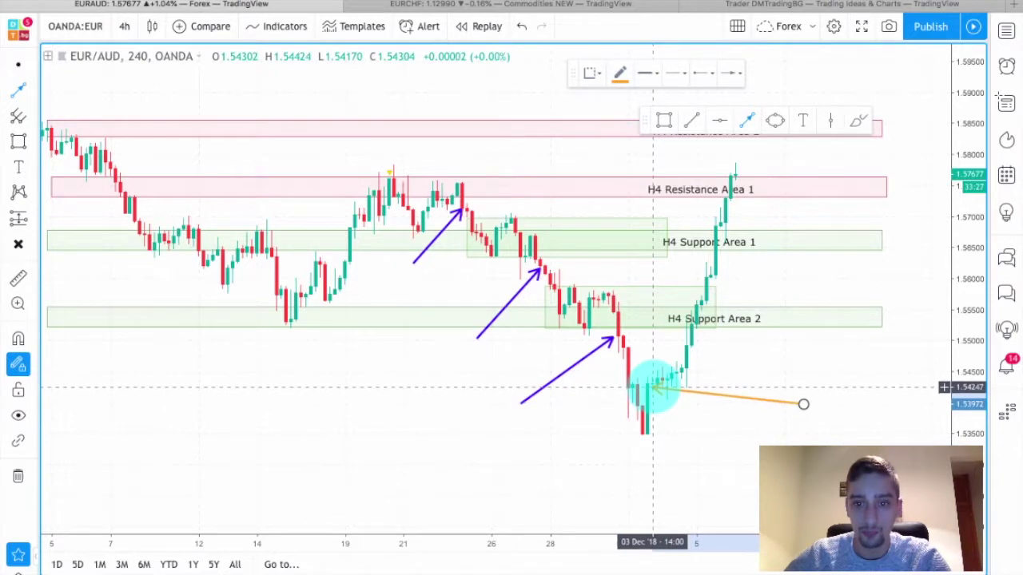
left_click(653, 389)
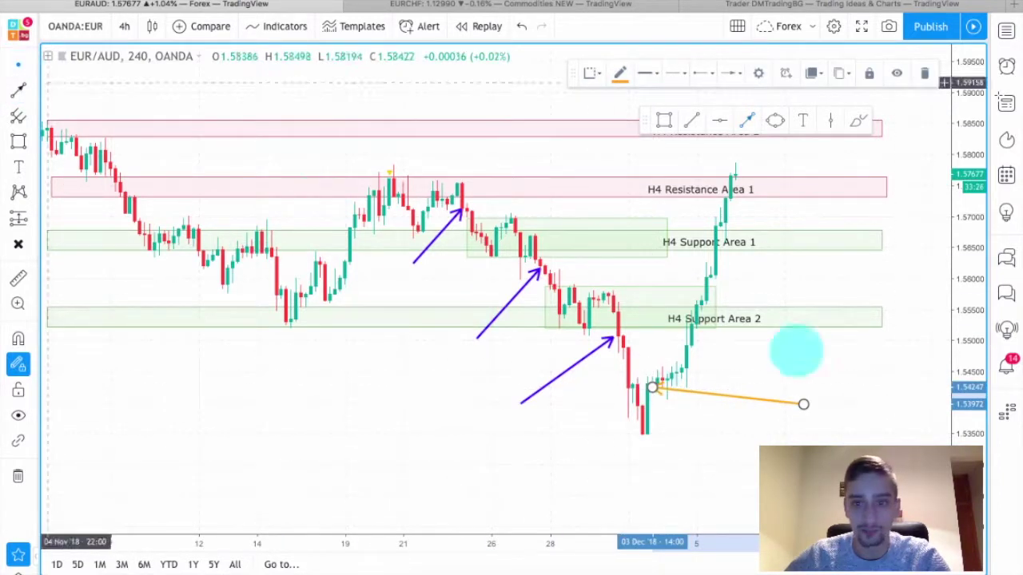
left_click(744, 118)
left_click_drag(862, 379, 686, 348)
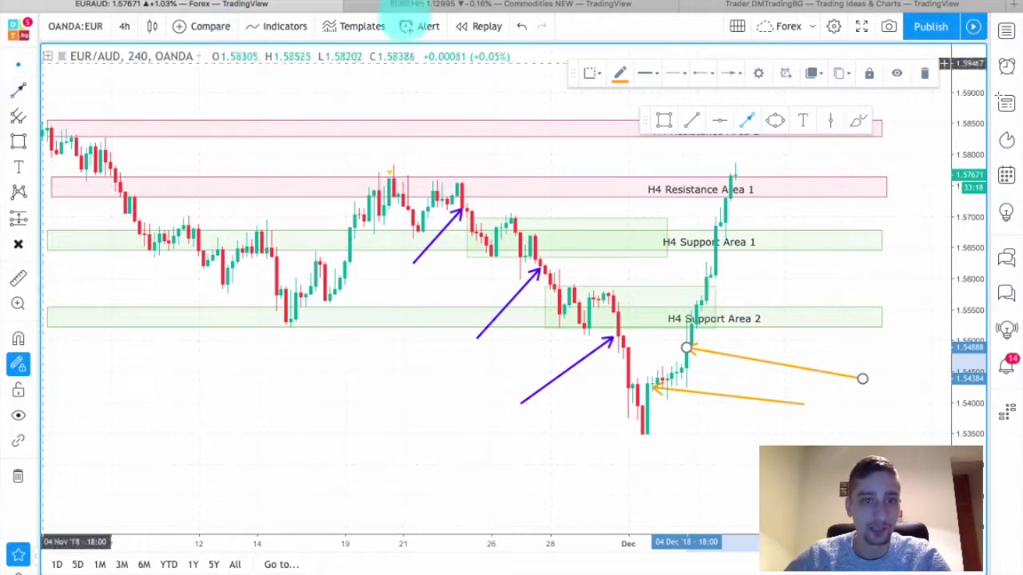
Step: Switch the EUR/AUD chart to the 30-minute timeframe and bring the whole marked move from 23 Nov onward into view
left_click(124, 26)
left_click(144, 146)
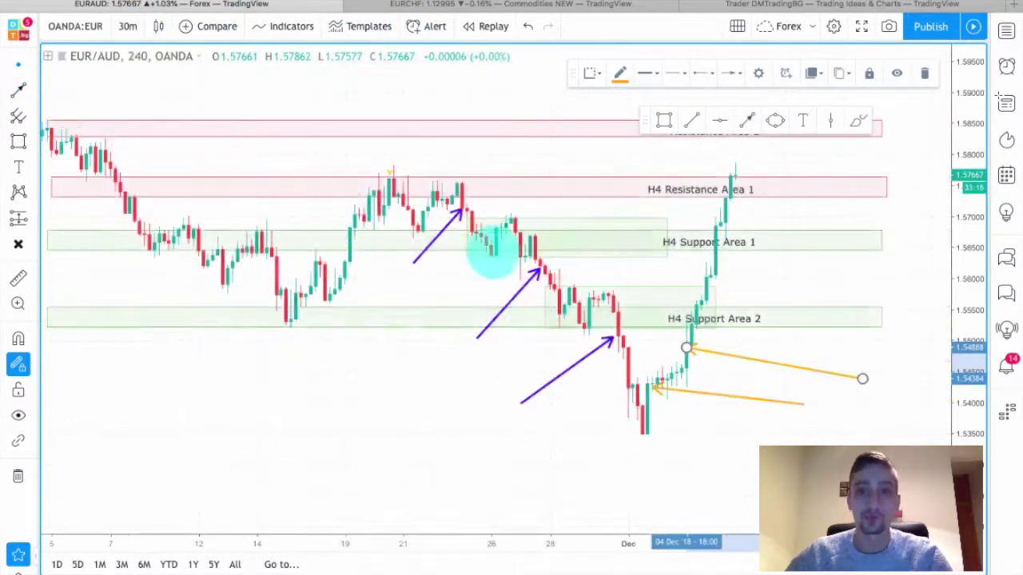
scroll(628, 264, "down", 8)
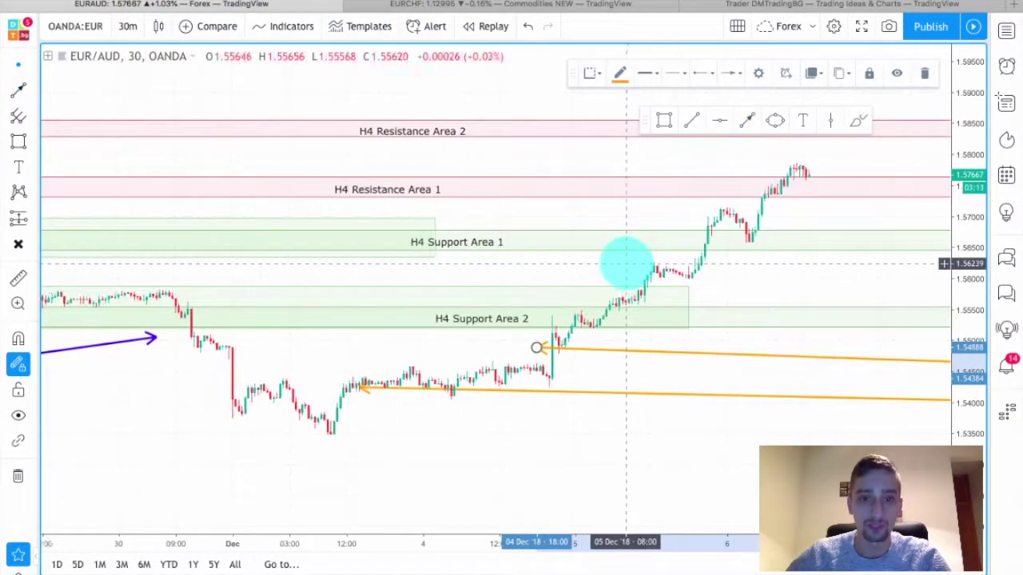
scroll(627, 263, "down", 5)
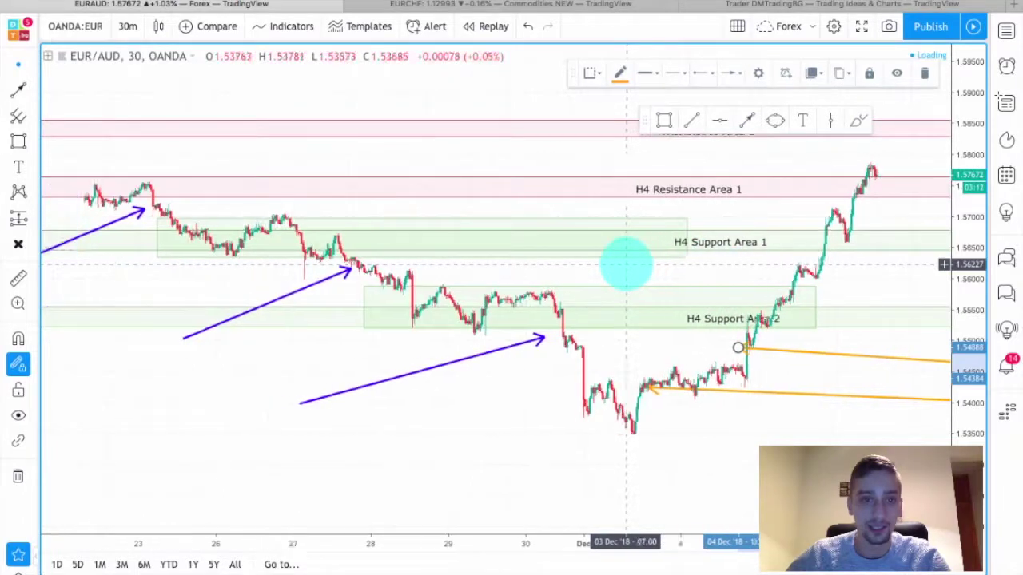